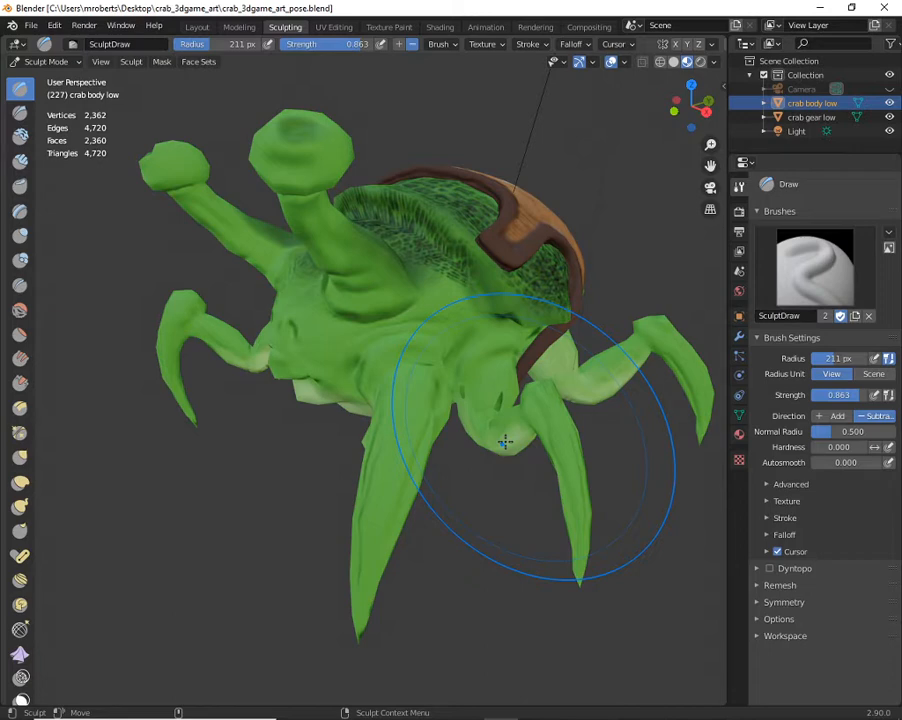
Switch to the Modeling workspace and change from Edit Mode to Object Mode with the whole crab in view
mouse_move(505, 441)
left_mouse_down()
mouse_move(328, 331)
mouse_move(286, 362)
mouse_move(163, 343)
left_mouse_up()
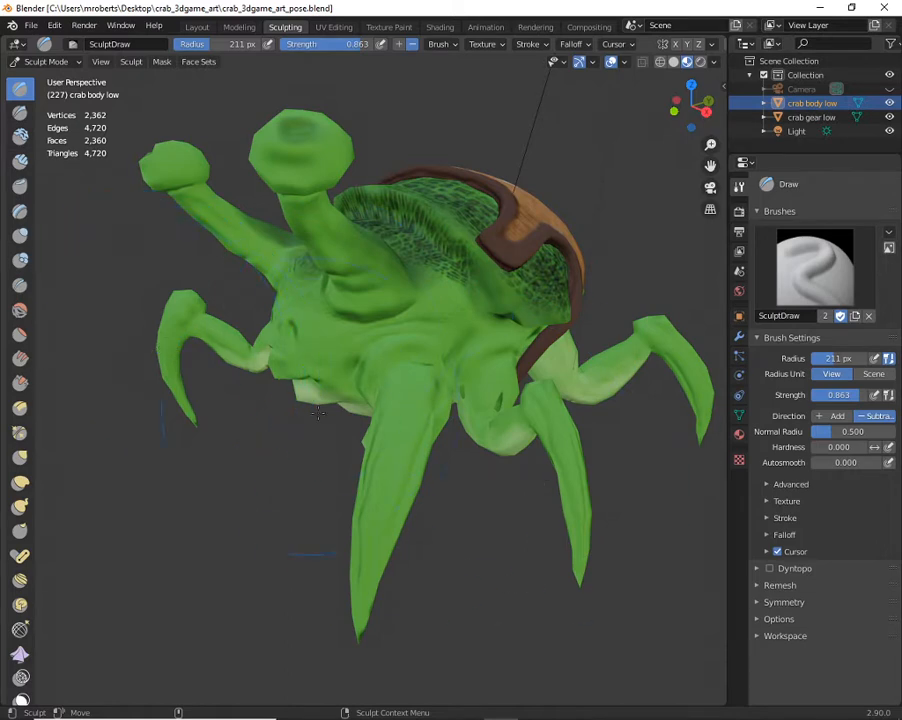
left_click(239, 26)
scroll(294, 312, "down", 5)
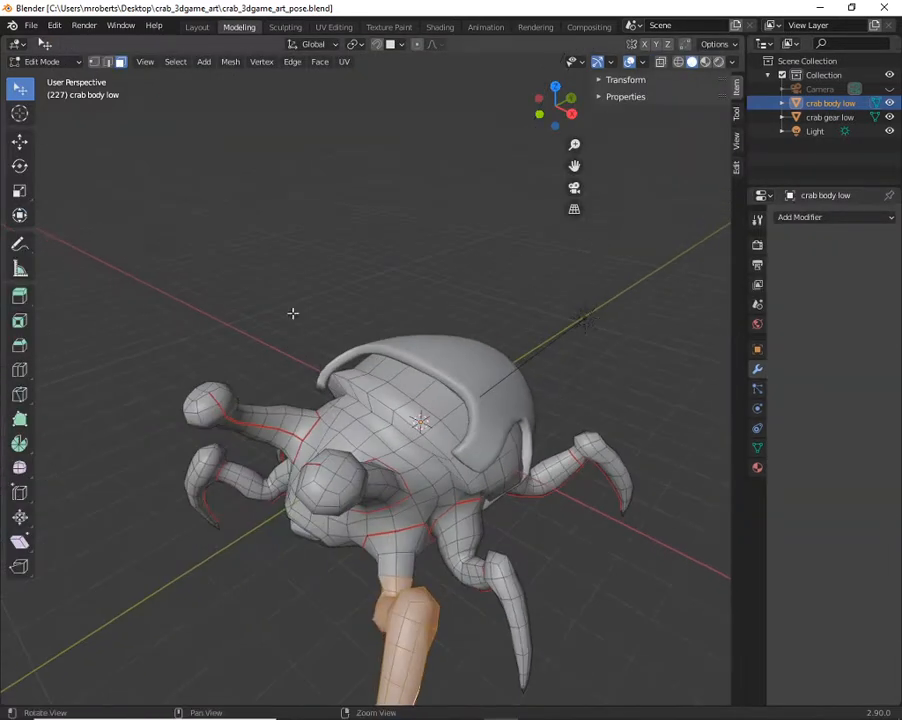
scroll(344, 237, "down", 2)
middle_click_drag(344, 237, 241, 115)
key("Tab")
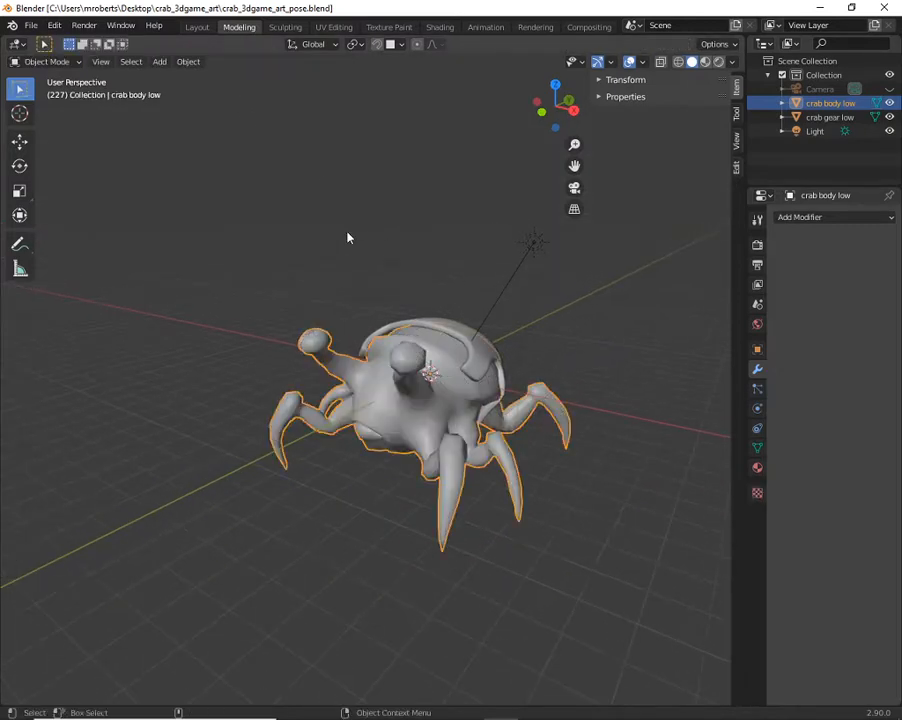
Add a mesh plane to the scene as a ground surface for the crab
left_click(160, 61)
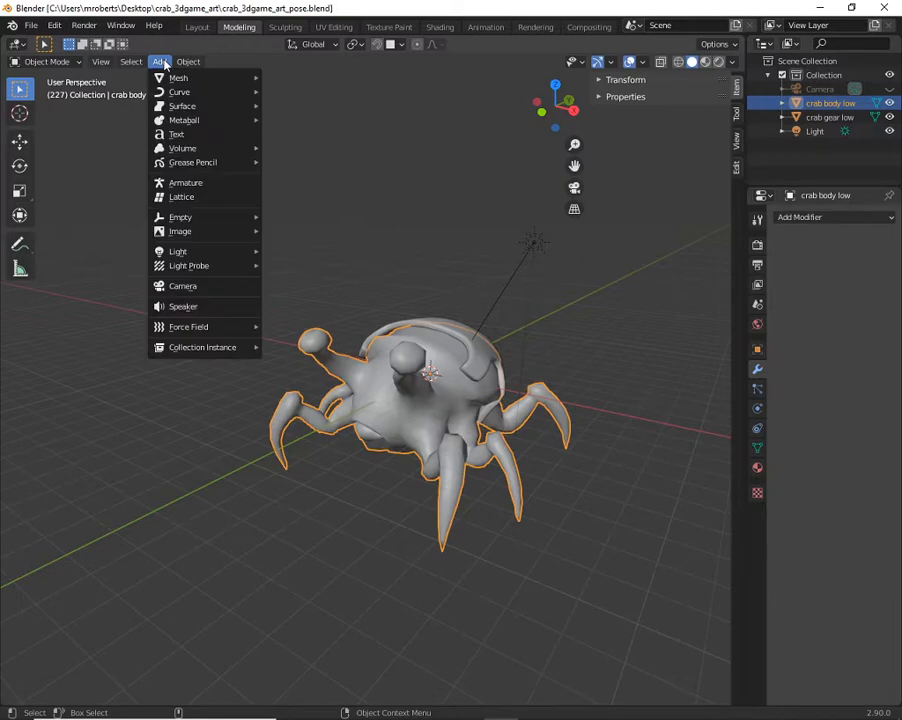
mouse_move(180, 80)
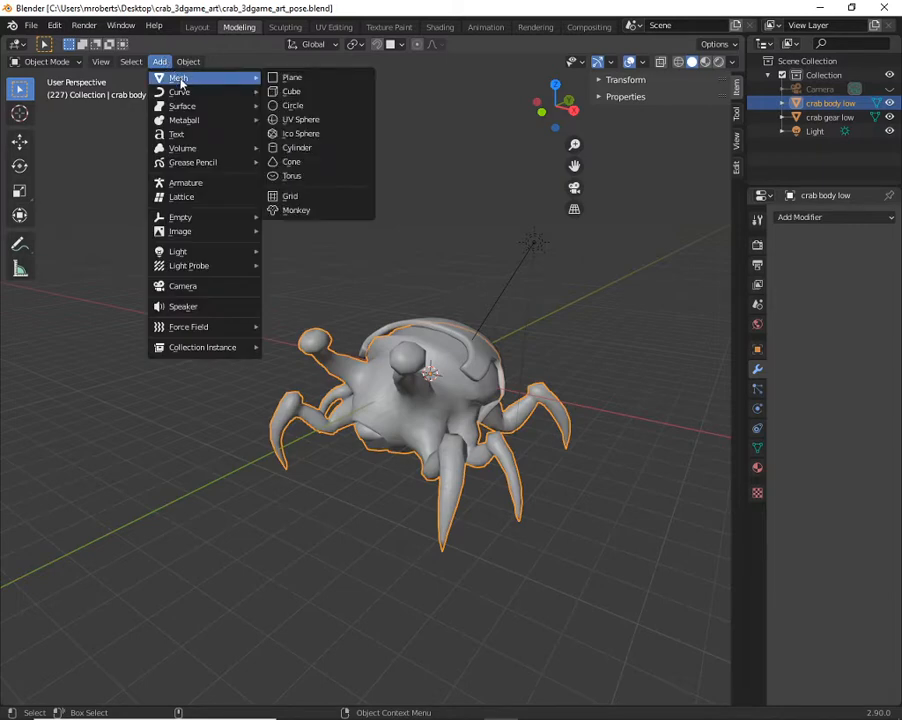
left_click(292, 78)
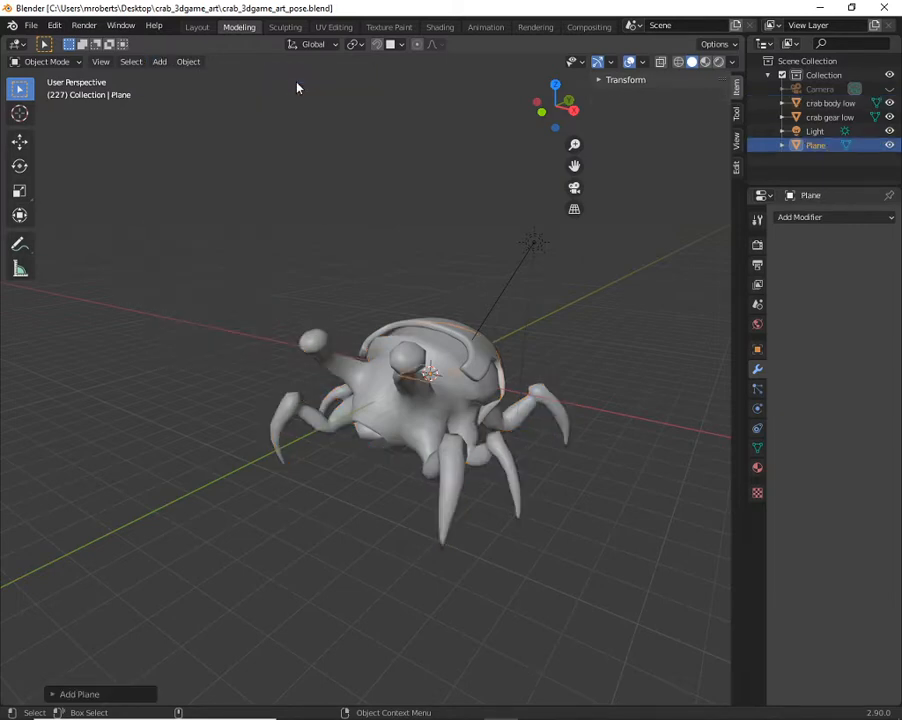
Scale the plane up uniformly until it extends far beyond the crab on all sides
key("shift+space")
key("s")
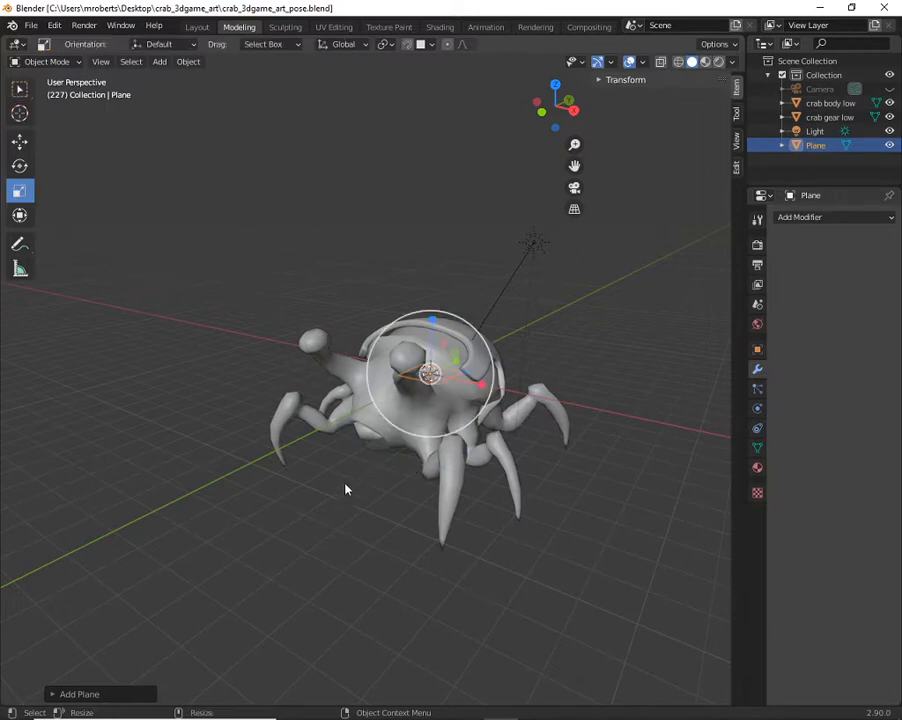
key("s")
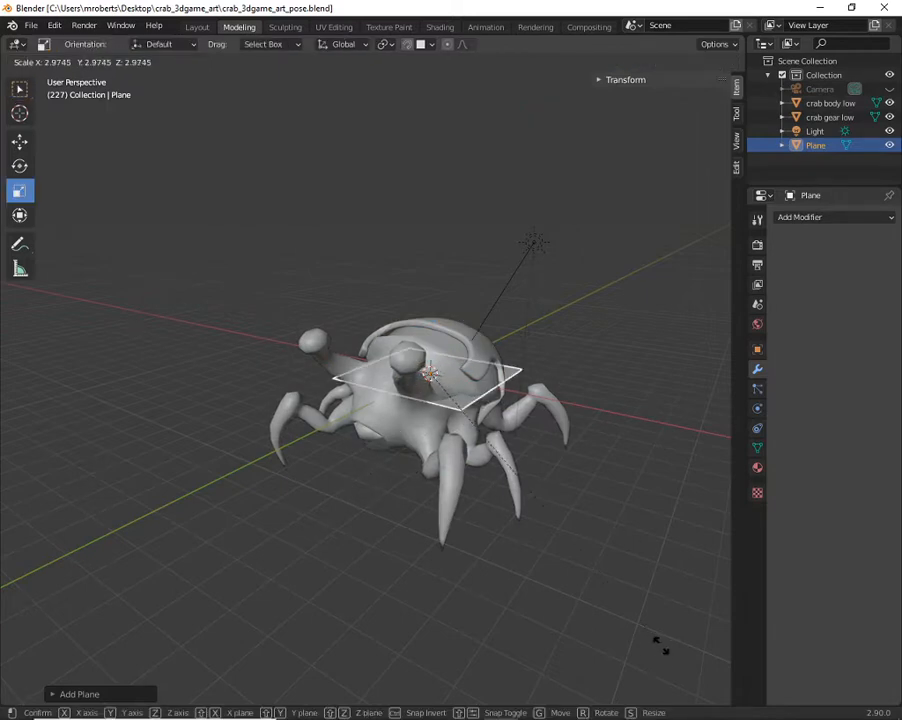
left_click(664, 644)
key("s")
left_click(282, 509)
key("s")
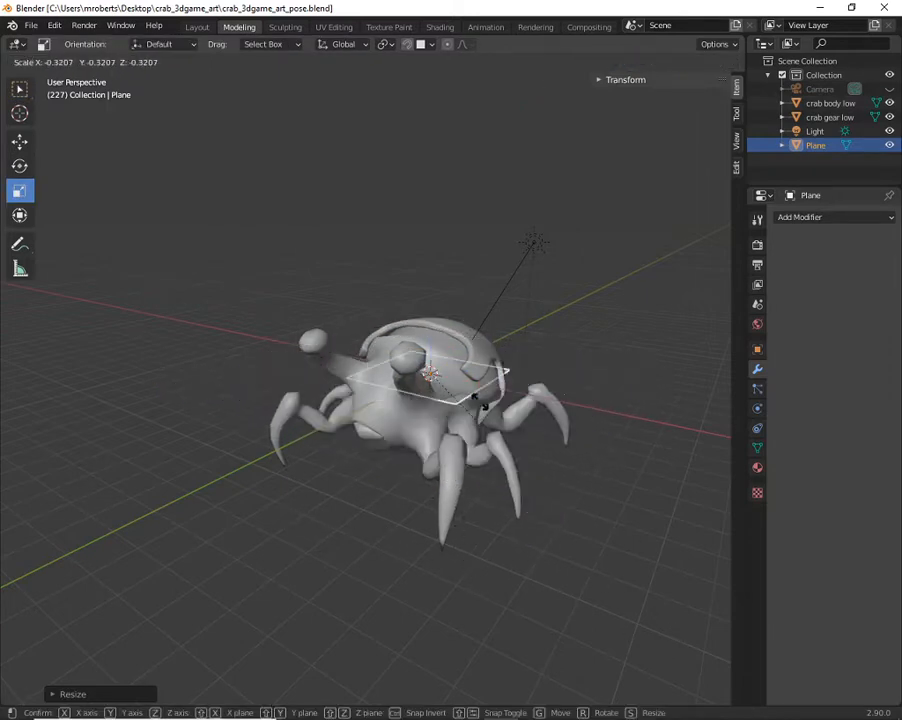
left_click(552, 483)
key("s")
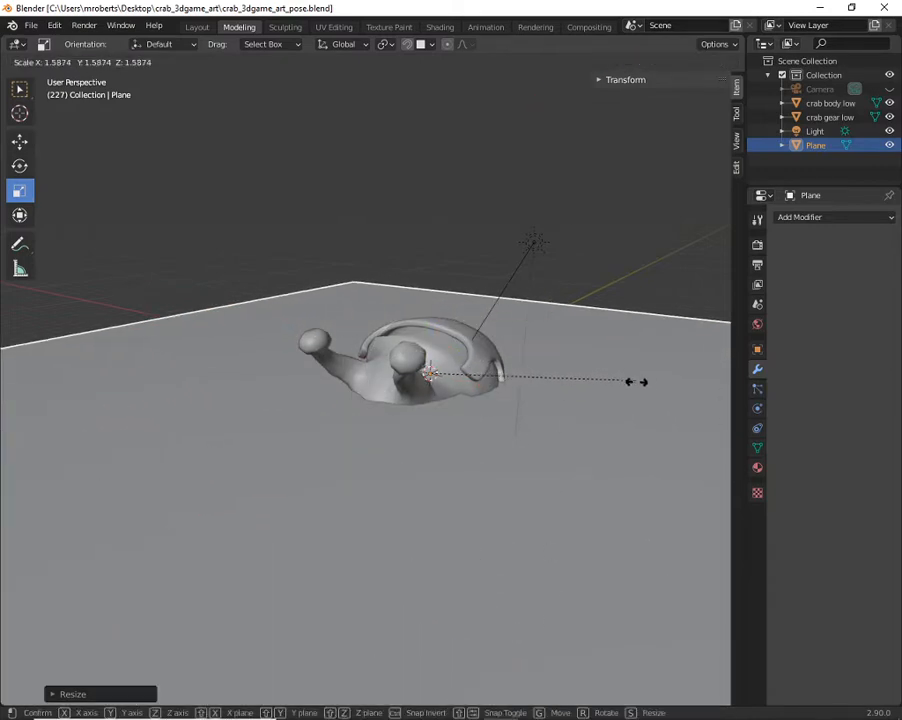
left_click(518, 375)
middle_click_drag(563, 377, 653, 383)
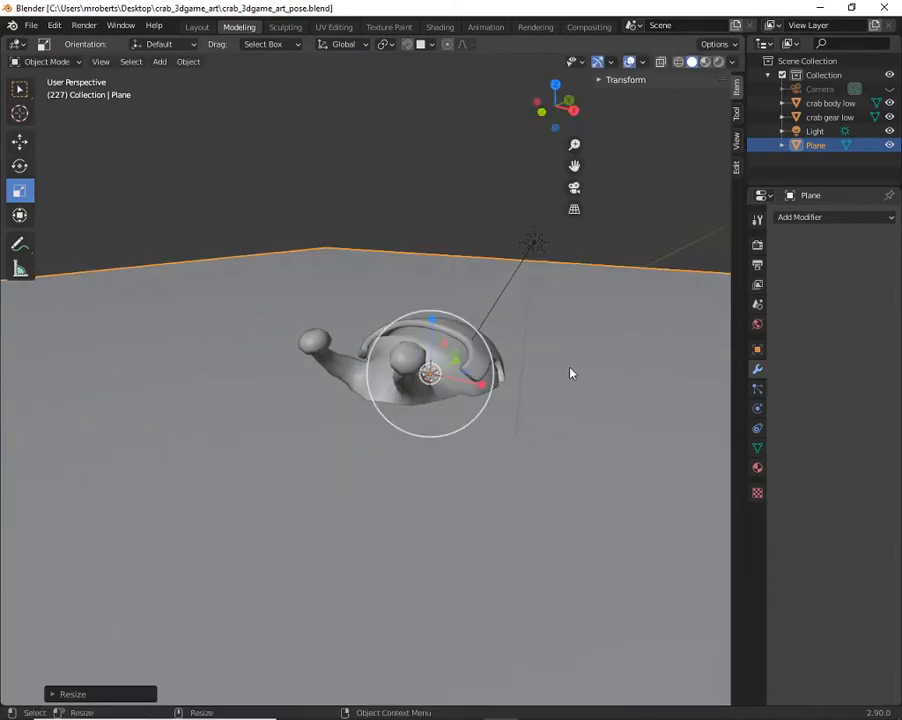
Move the plane straight down along Z so it lies under the crab as a floor
key("w")
middle_click_drag(487, 357, 482, 332)
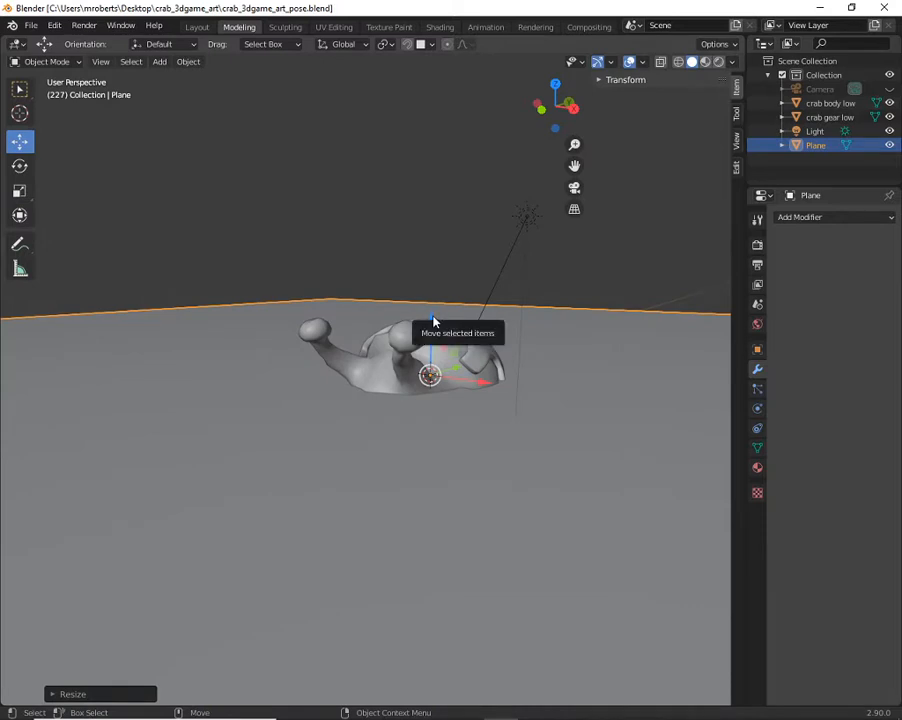
left_click_drag(431, 316, 430, 406)
middle_click_drag(430, 406, 411, 402)
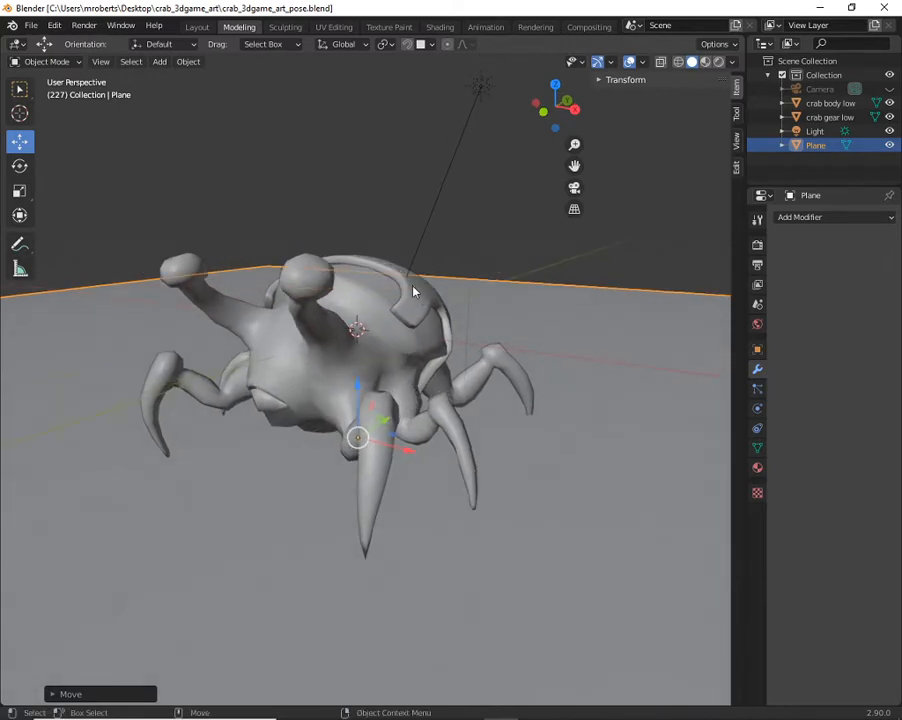
Open the Shading workspace and view the crab in solid shading and in Material Preview, ending on Material Preview
left_click(438, 27)
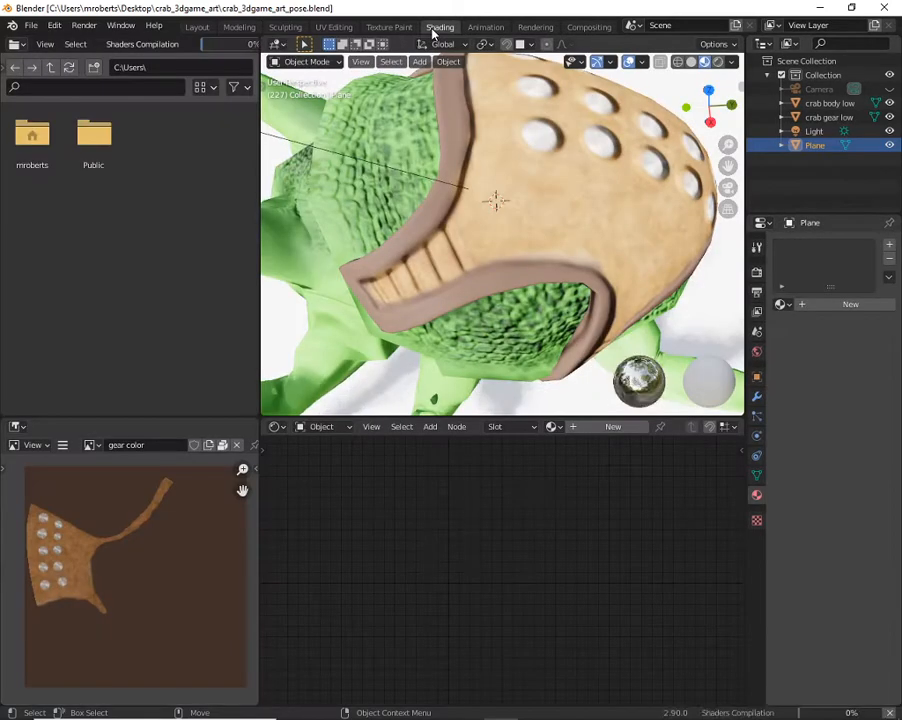
scroll(557, 288, "down", 6)
middle_click_drag(575, 275, 537, 243)
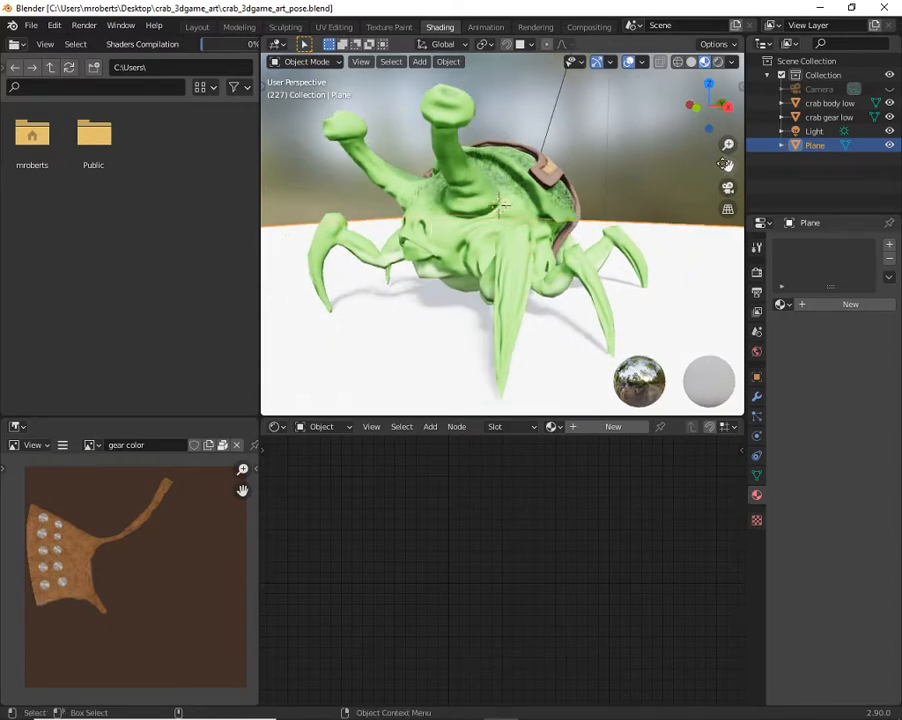
left_click(691, 62)
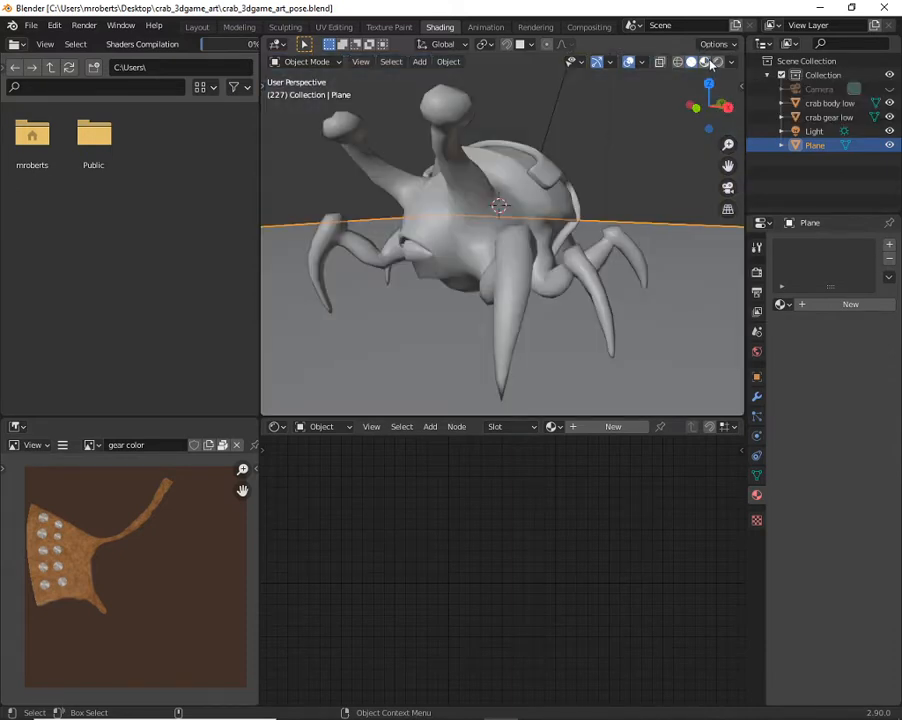
left_click(705, 63)
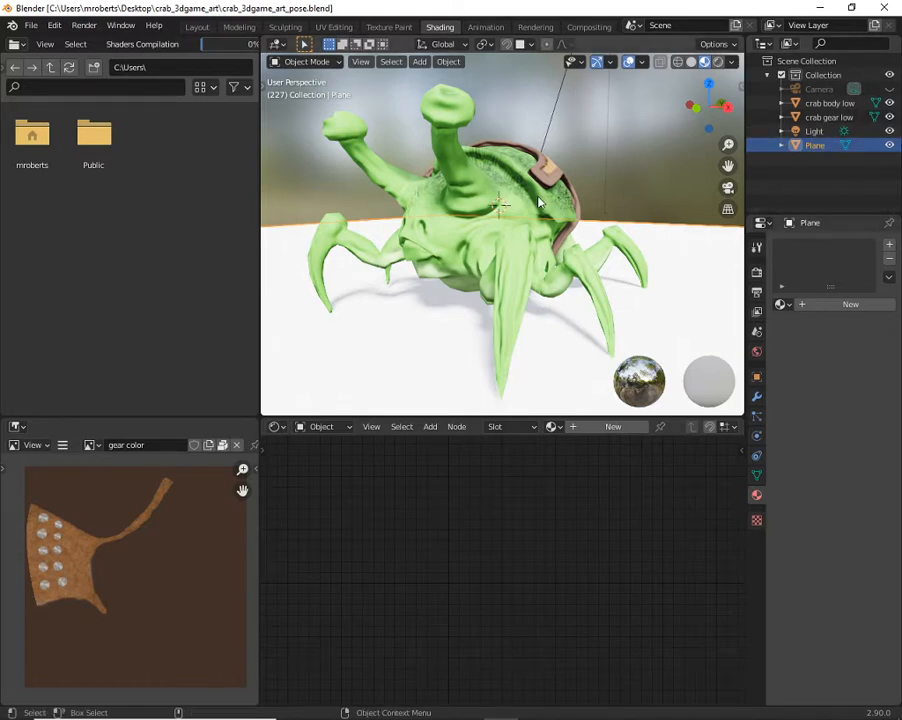
Select the scene's light and show its light data settings
left_click(813, 134)
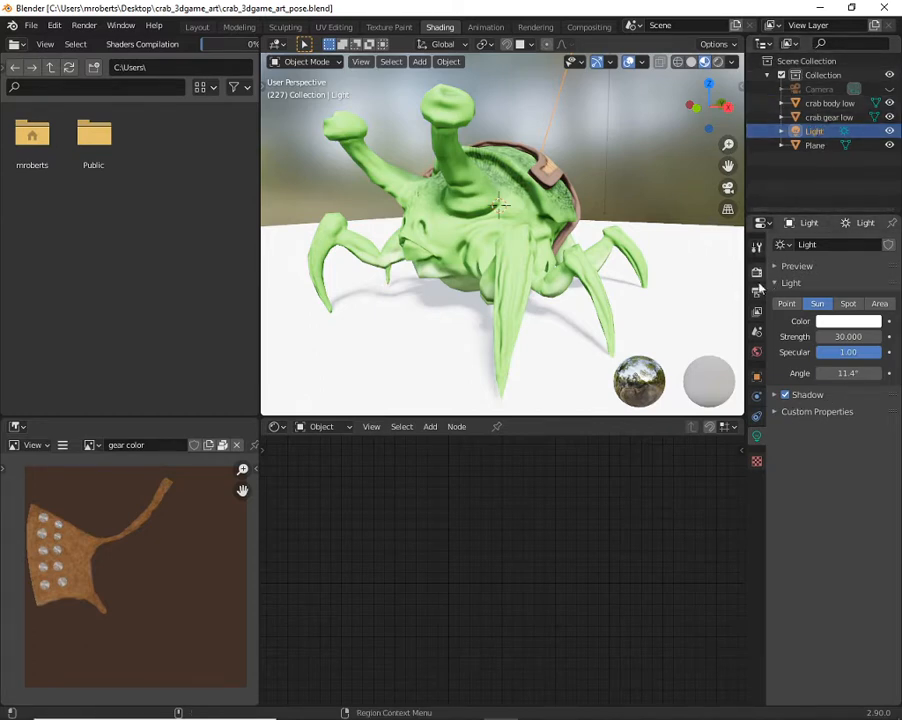
left_click(756, 461)
left_click(757, 437)
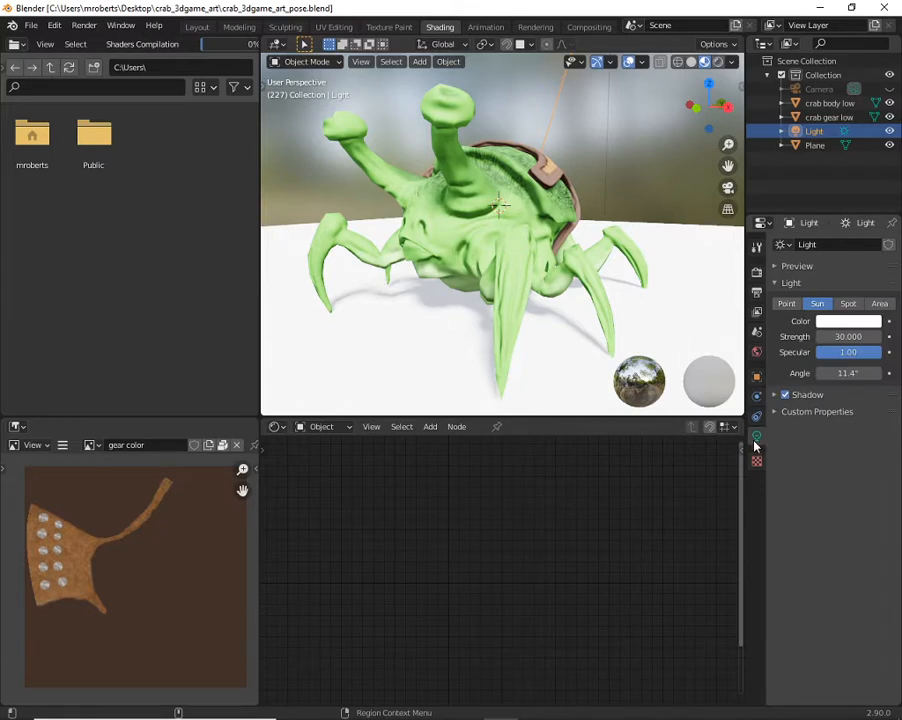
Try the light as a Point type, restore it to Sun, and view the lighting on the crab
left_click(787, 304)
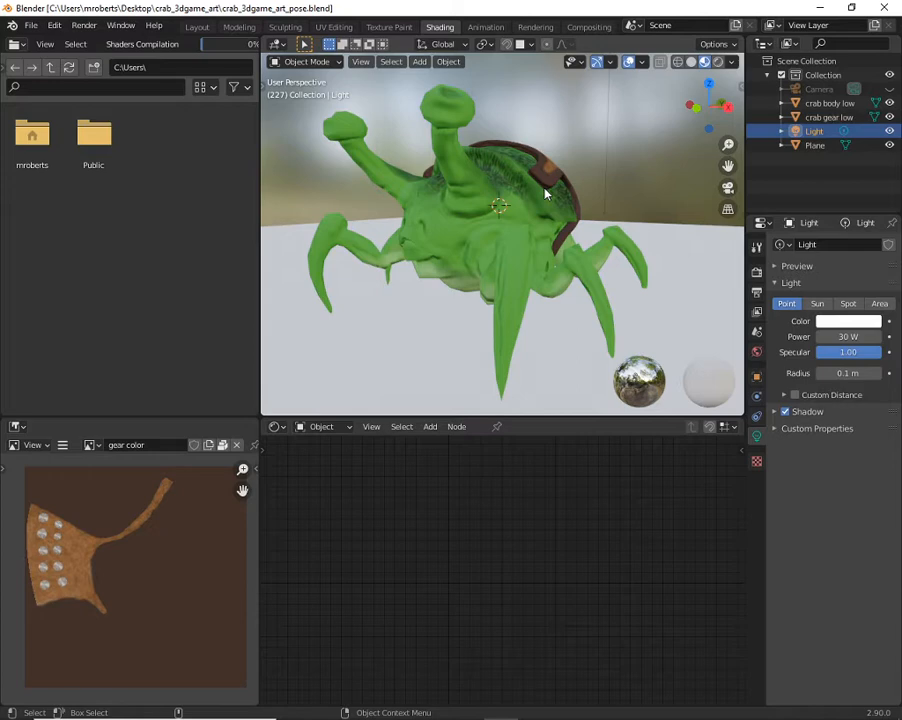
left_click(818, 304)
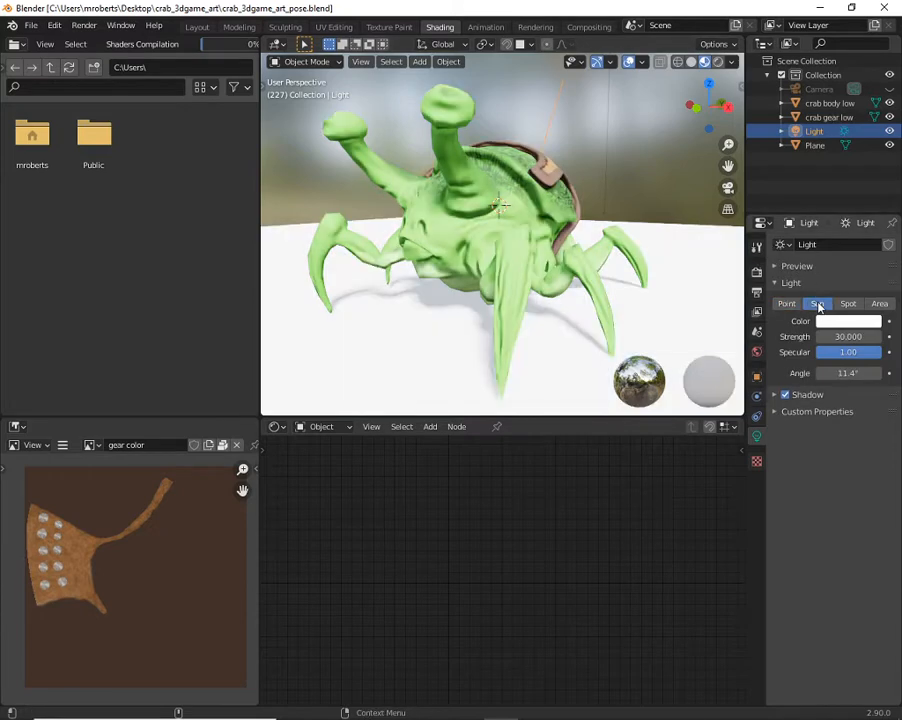
left_click_drag(531, 228, 570, 215, "alt")
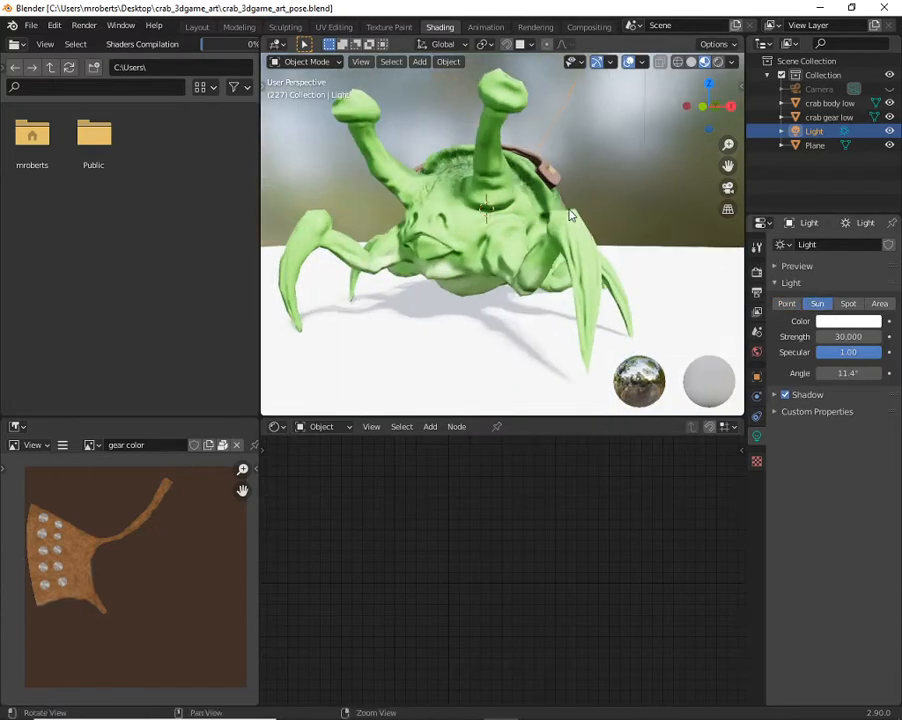
right_click_drag(570, 215, 540, 232, "alt")
middle_click_drag(540, 232, 587, 193)
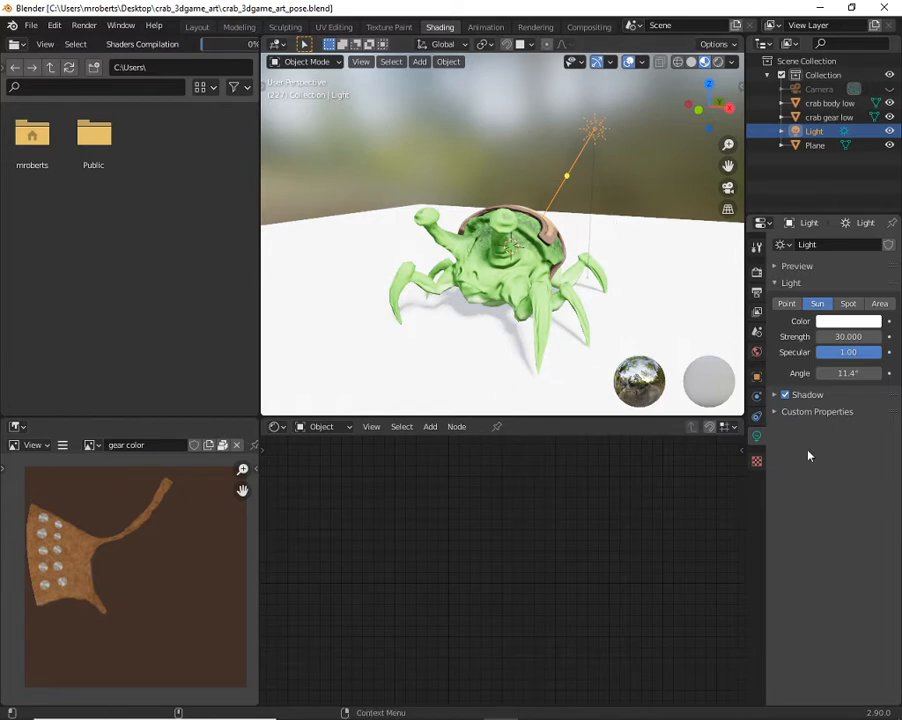
Try a sun strength of 1000 and return the strength to 30
left_click(866, 337)
type("1000")
key("Return")
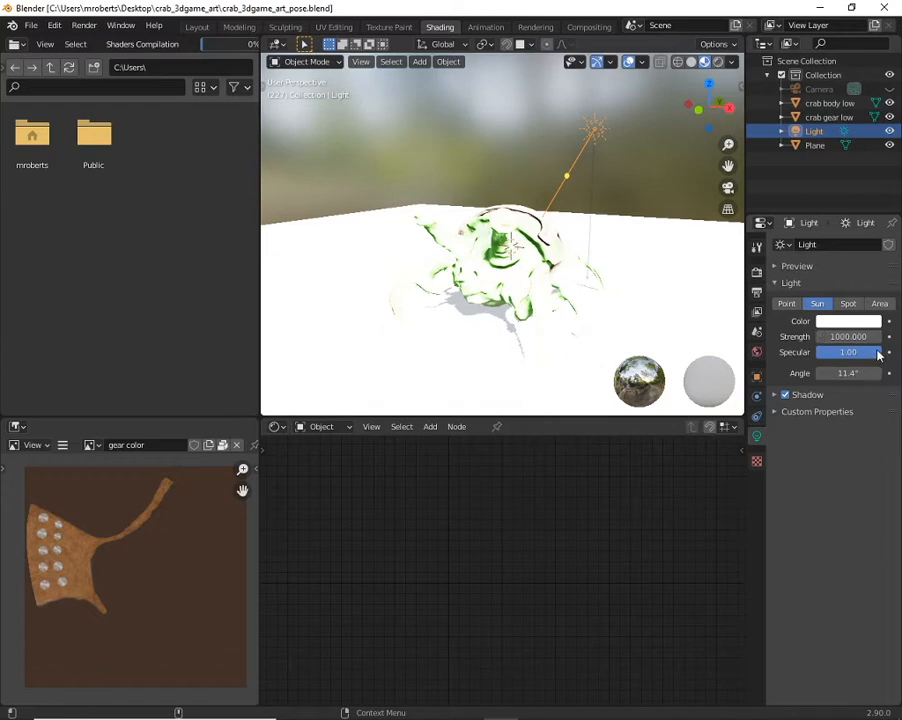
left_click(858, 337)
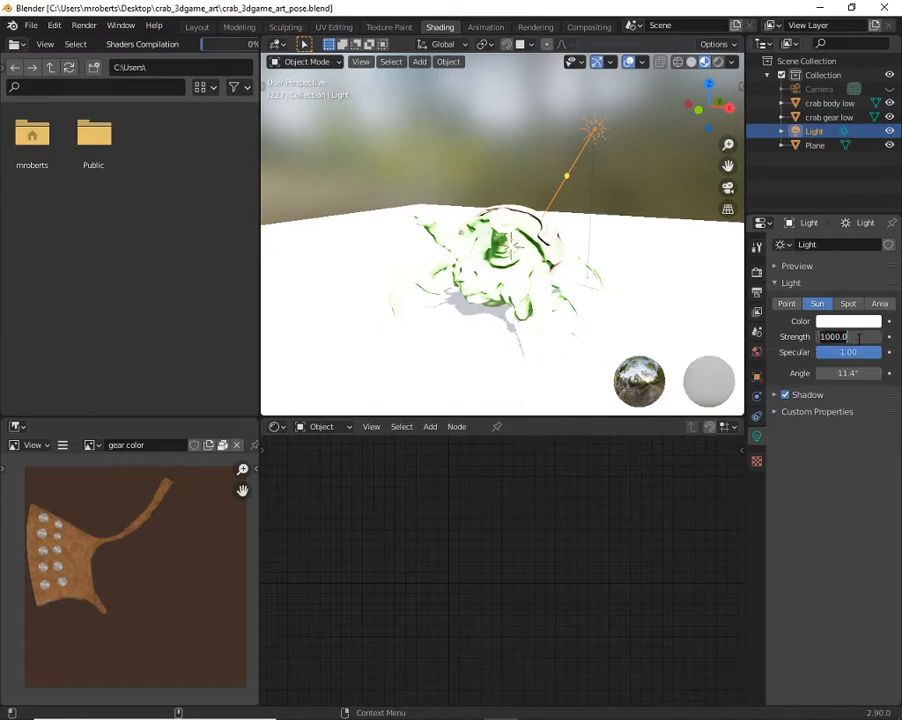
type("30")
key("Return")
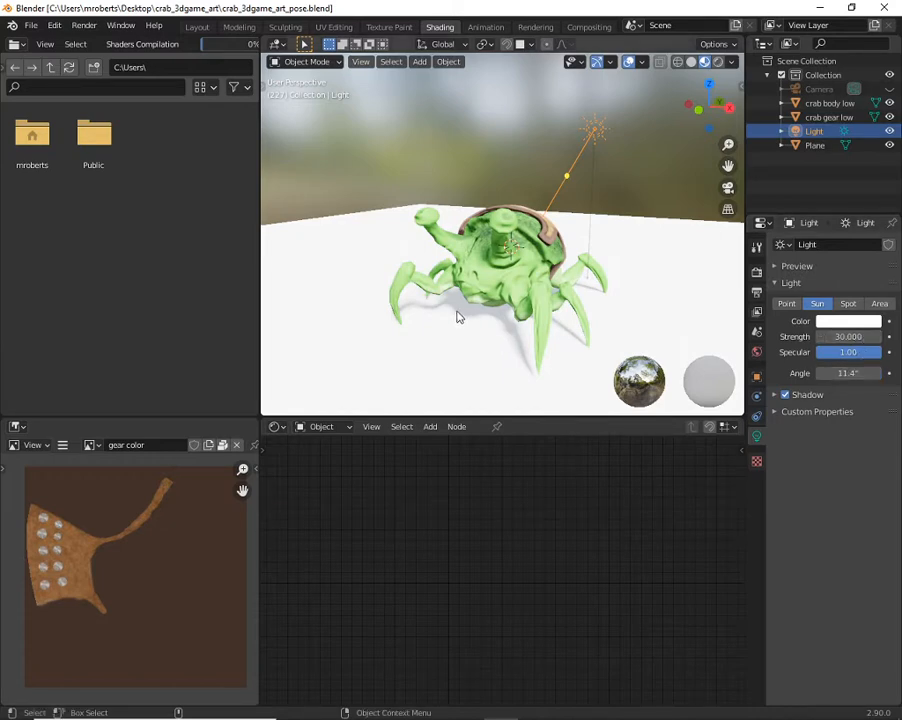
Try sun angles of 0° and 5° for the shadow softness, and settle on 9.2°
left_click(851, 372)
type("0")
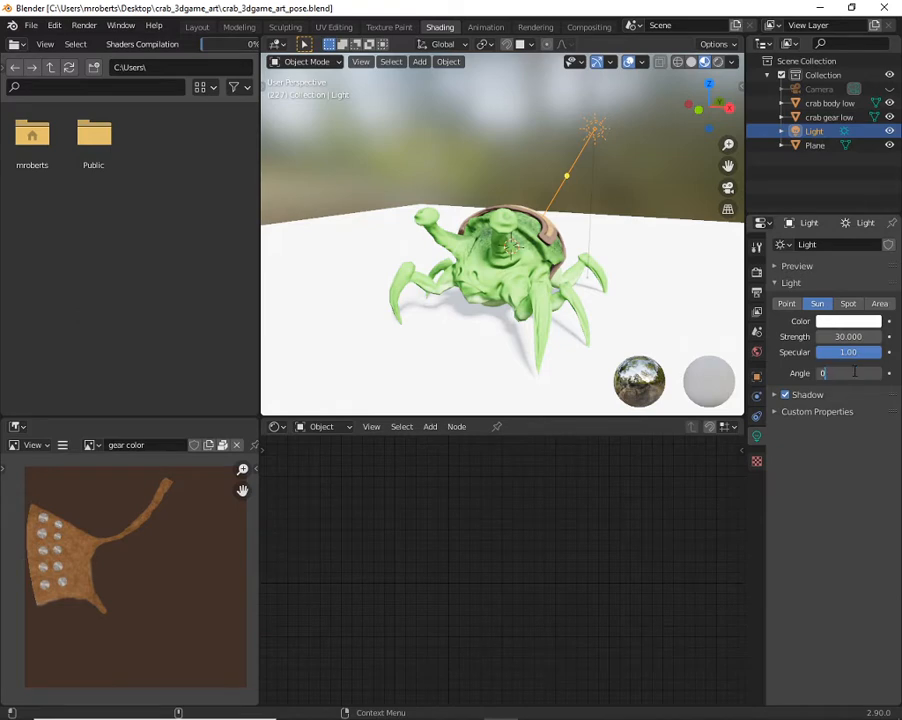
key("Return")
left_click(856, 372)
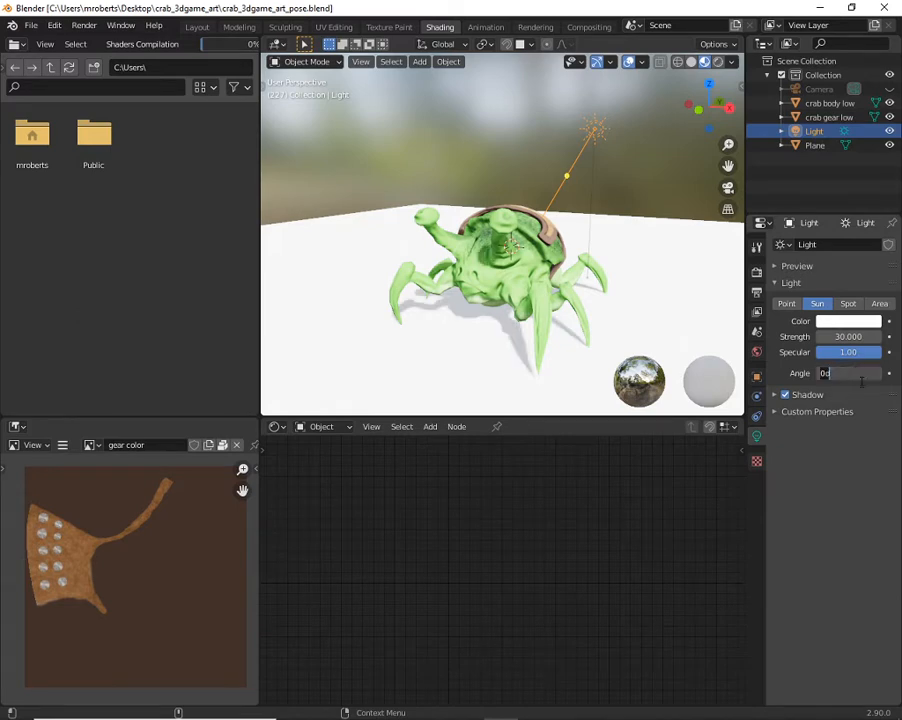
type("5")
key("Return")
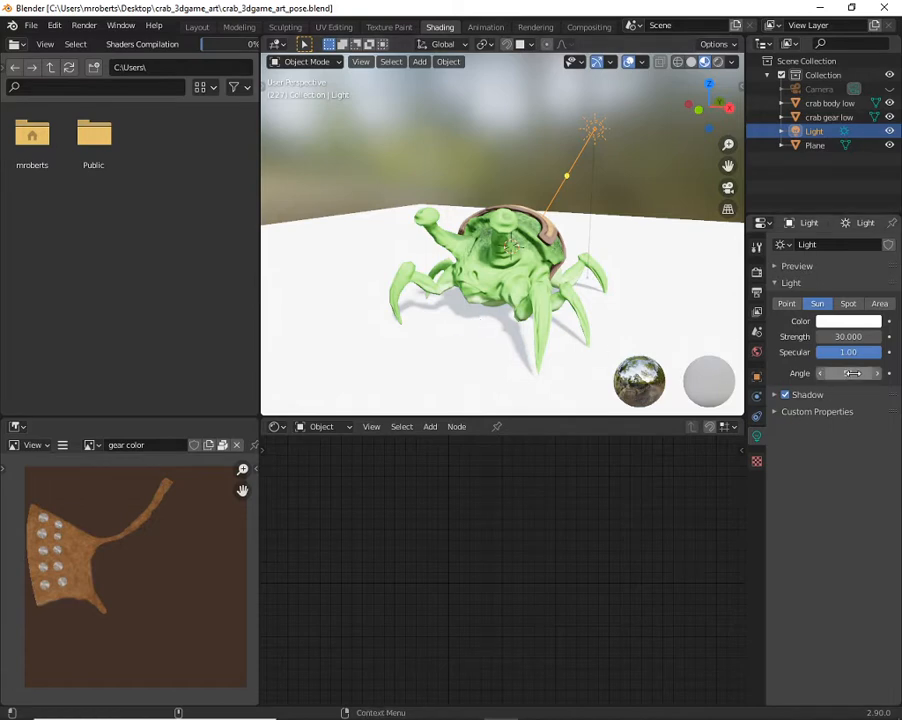
mouse_move(851, 373)
left_mouse_down()
mouse_move(899, 373)
mouse_move(867, 373)
left_mouse_up()
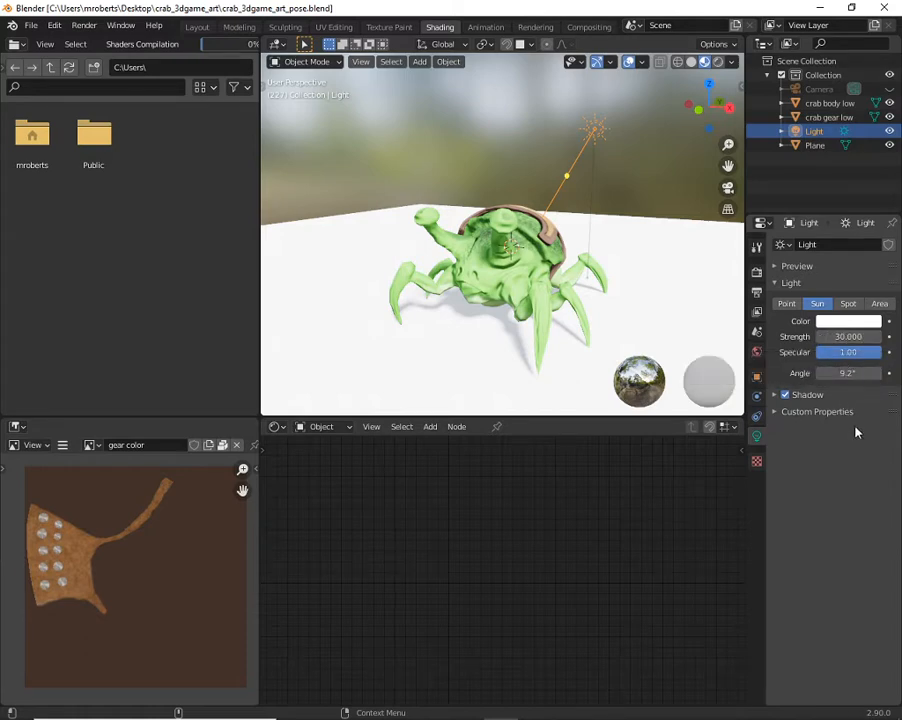
Check the sun light's shadow options and examine the crab and its shadow on the plane from several angles
left_click(776, 395)
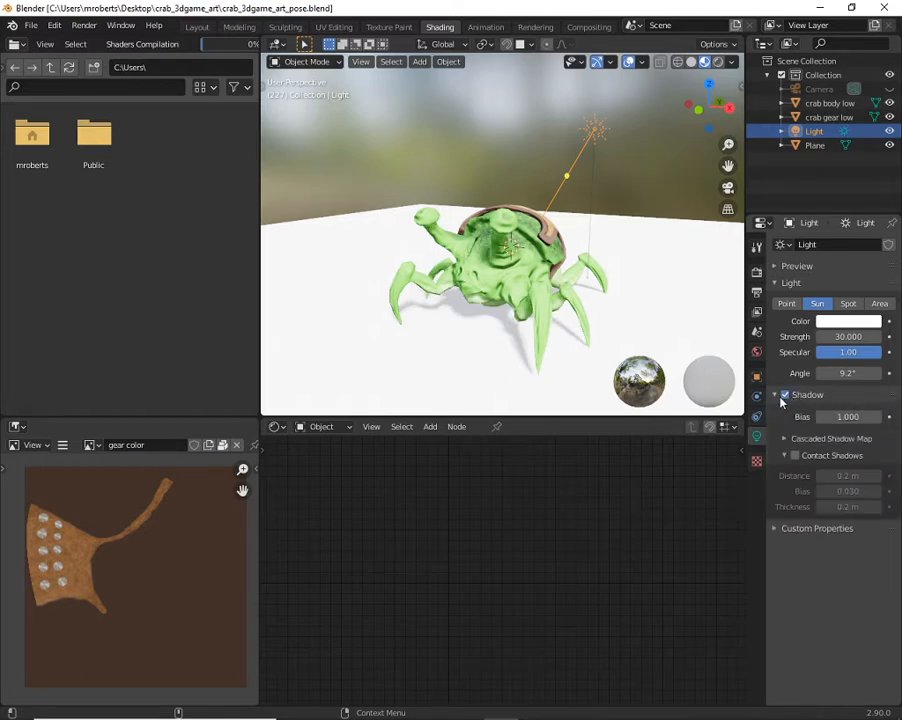
left_click(776, 395)
middle_click_drag(560, 290, 602, 288)
right_click_drag(580, 289, 602, 300, "alt")
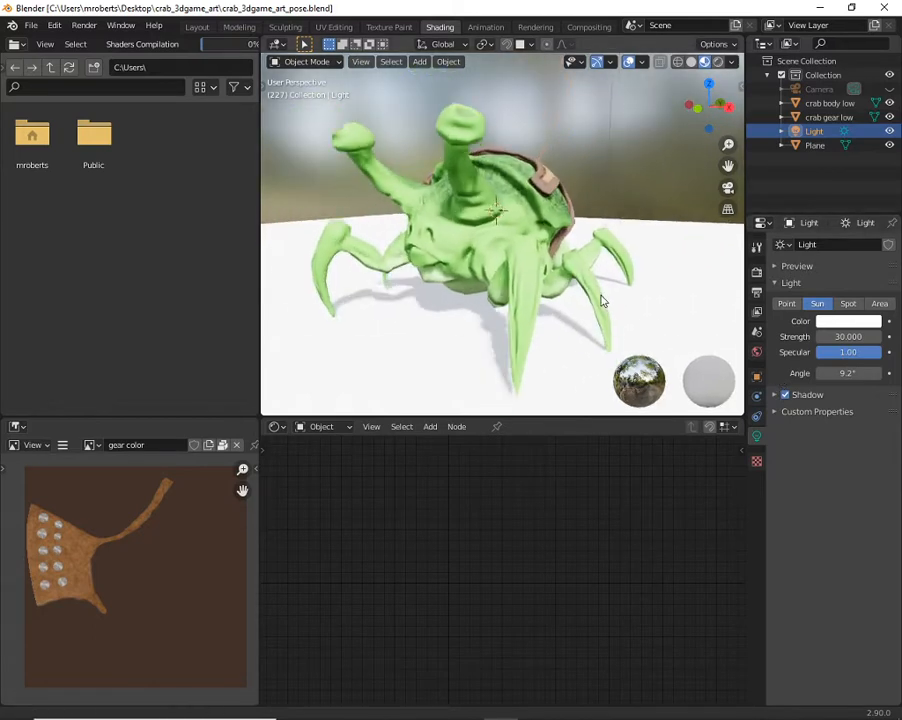
middle_click_drag(602, 300, 602, 286, "alt")
right_click_drag(602, 286, 570, 278, "alt")
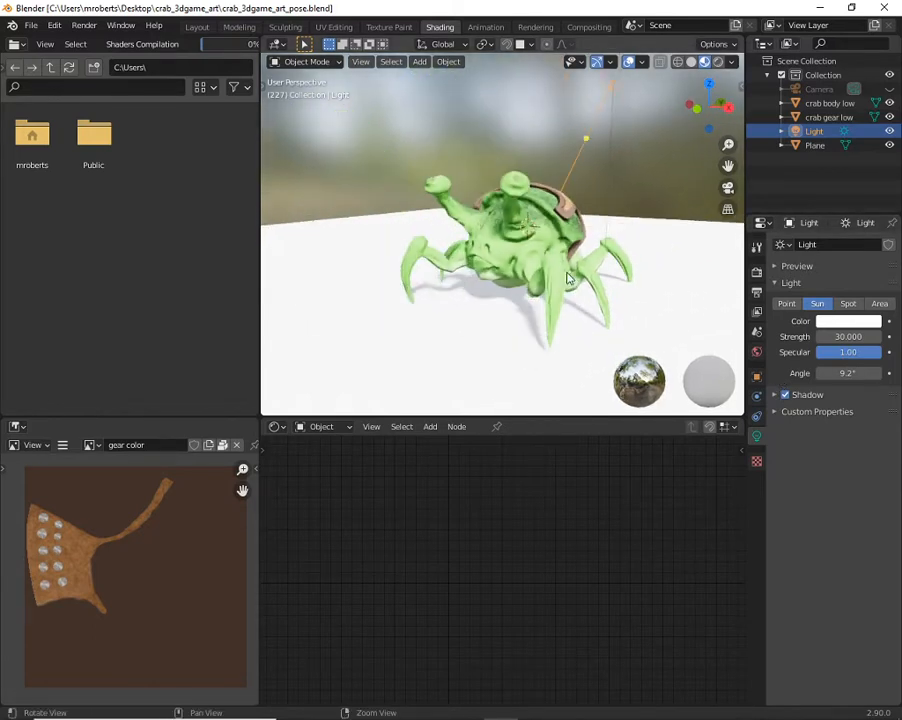
middle_click_drag(570, 278, 572, 287, "alt")
left_click_drag(584, 275, 587, 274, "alt")
right_click_drag(587, 274, 598, 278, "alt")
left_click_drag(598, 278, 606, 270, "alt")
right_click_drag(606, 270, 614, 280, "alt")
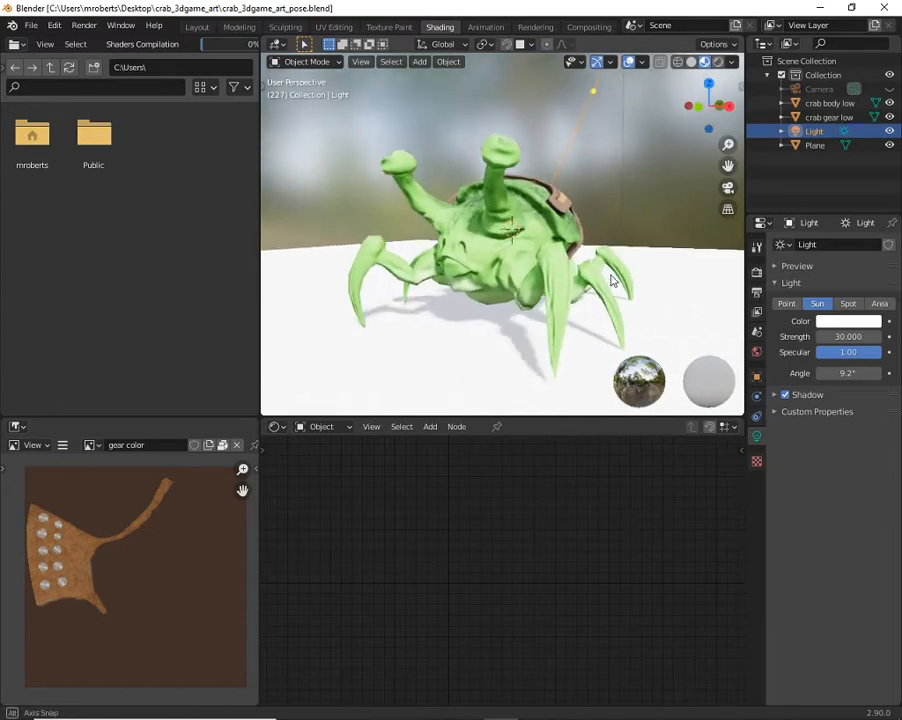
left_click_drag(614, 280, 614, 275, "alt")
middle_click_drag(614, 275, 600, 258)
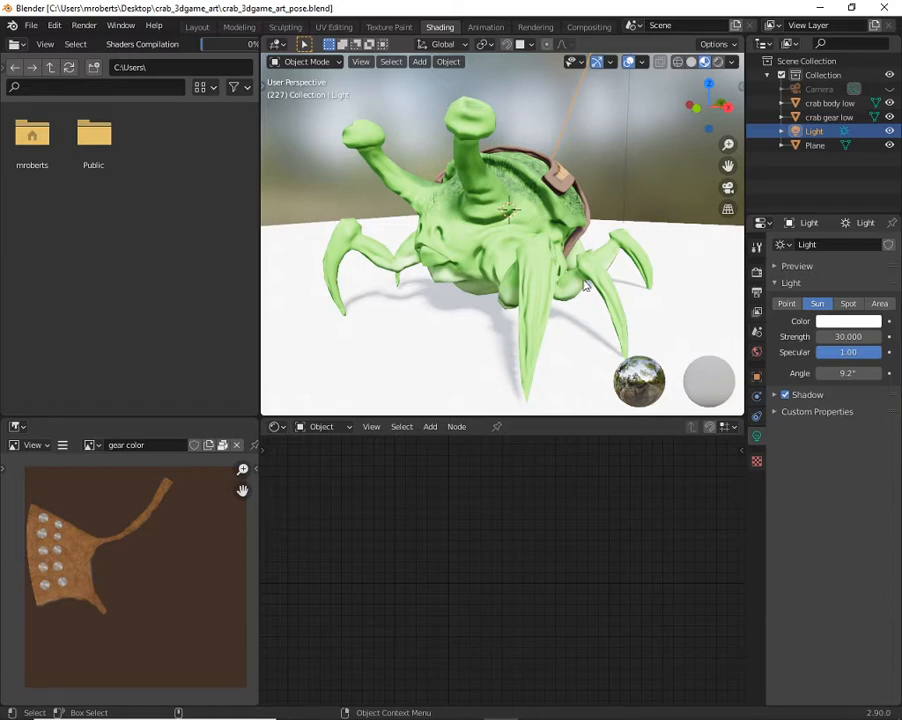
Compare the crab's lighting in Rendered and Material Preview shading, and leave the viewport in Rendered shading
left_click(716, 63)
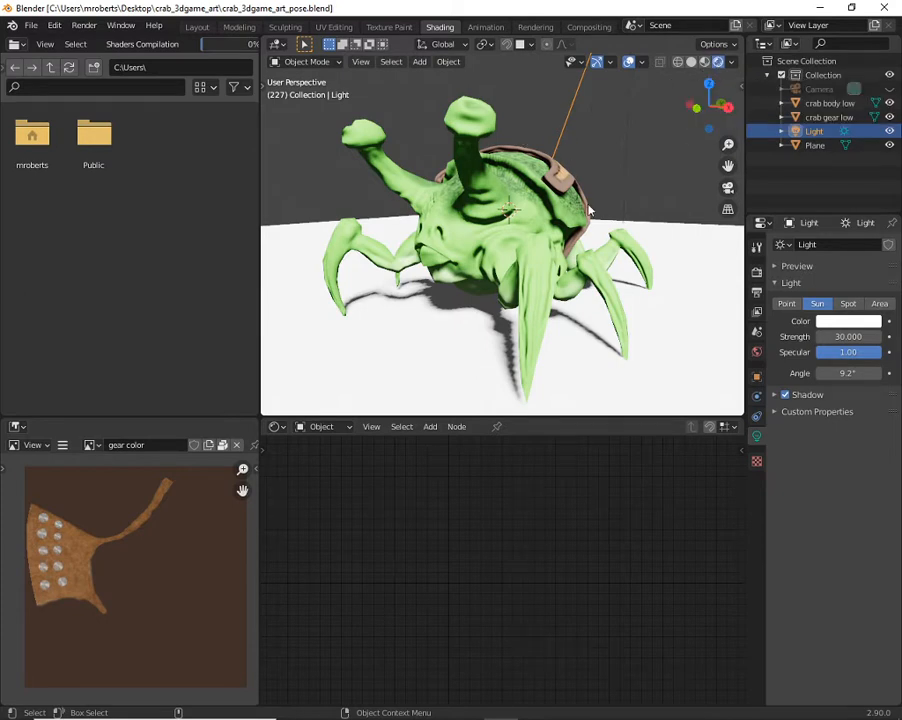
left_click(705, 63)
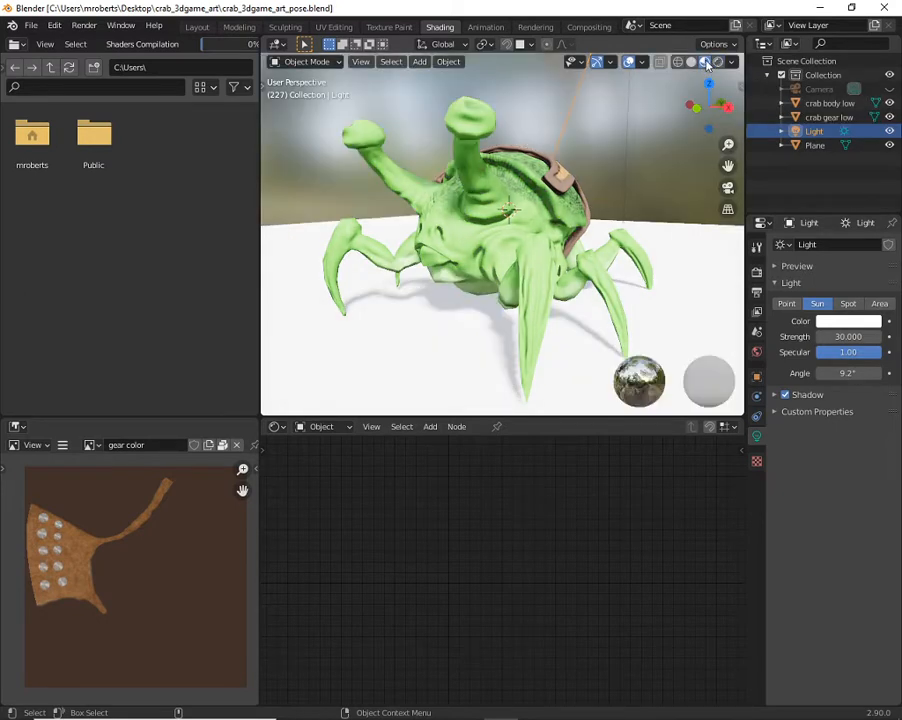
left_click(718, 62)
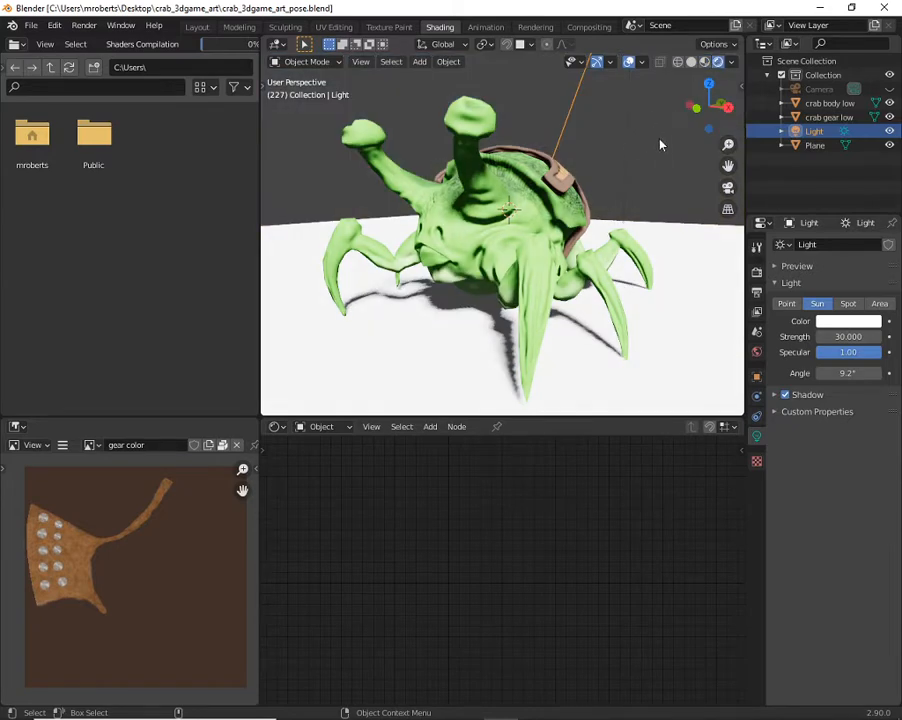
Turn off Scene World lighting for the Rendered viewport shading so the preview environment lights the crab
left_click(731, 62)
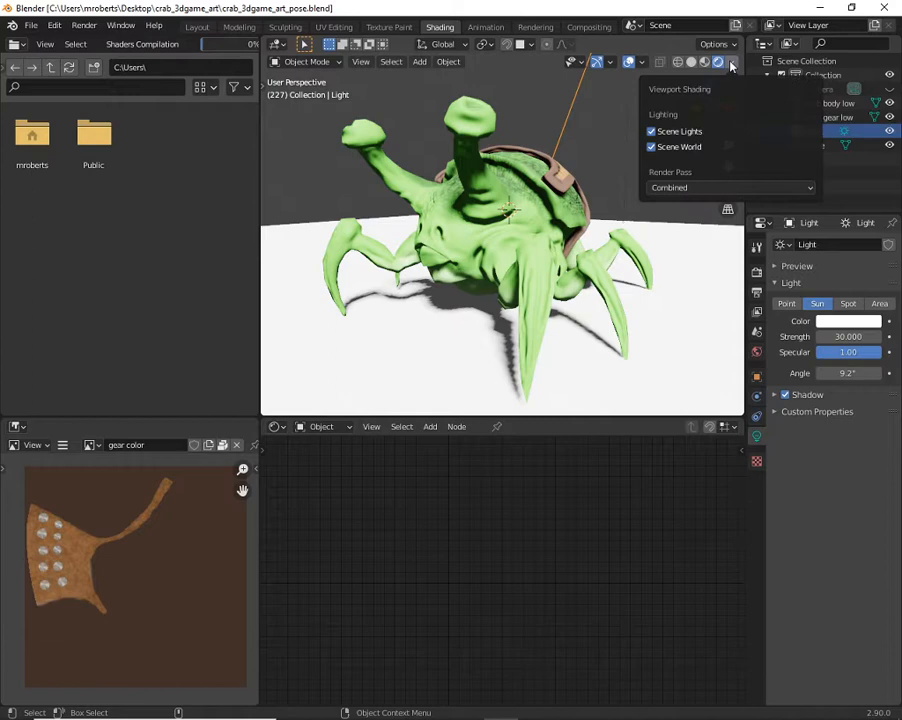
left_click(696, 147)
left_click(696, 147)
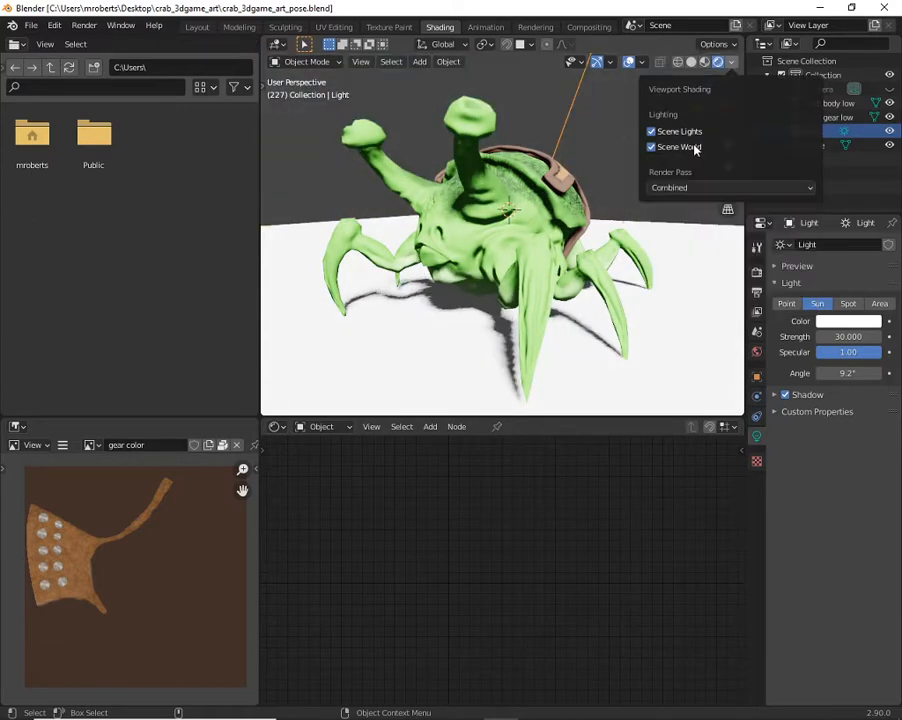
left_click(696, 147)
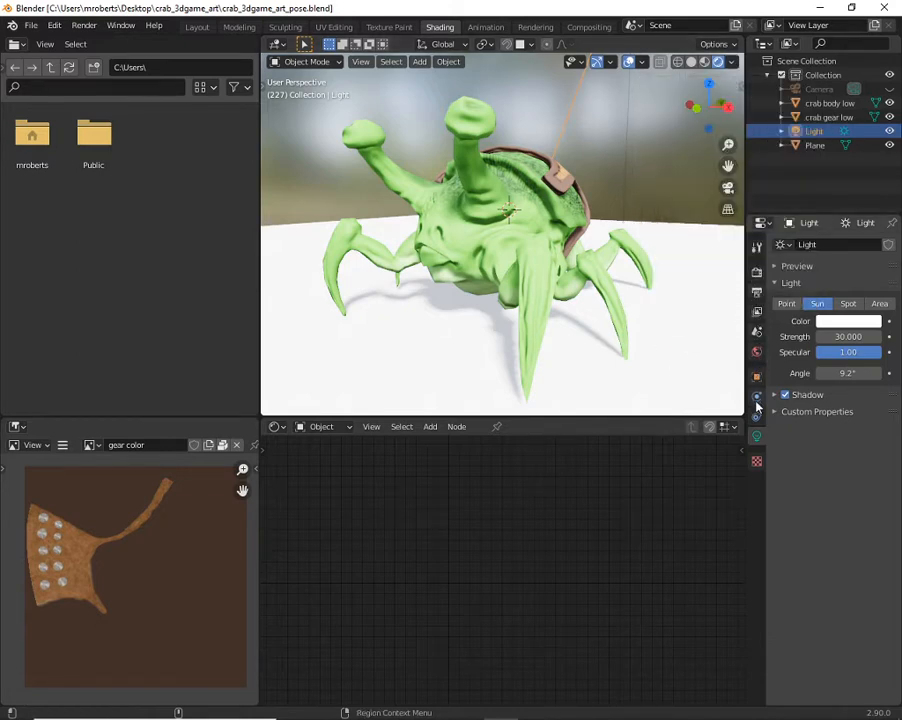
Change the scene's render engine to Cycles
left_click(757, 273)
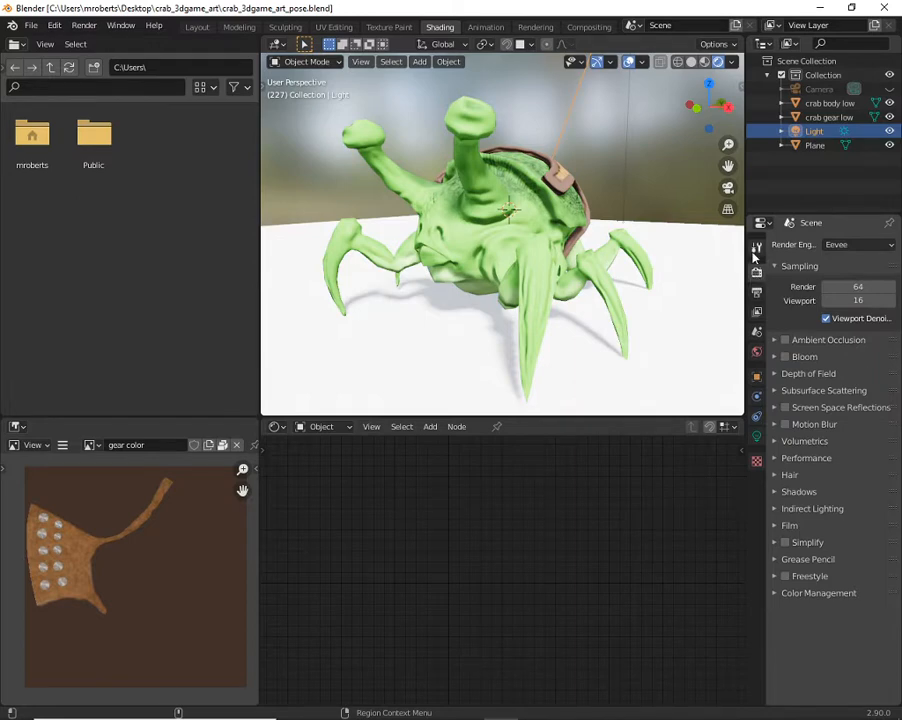
left_click(756, 248)
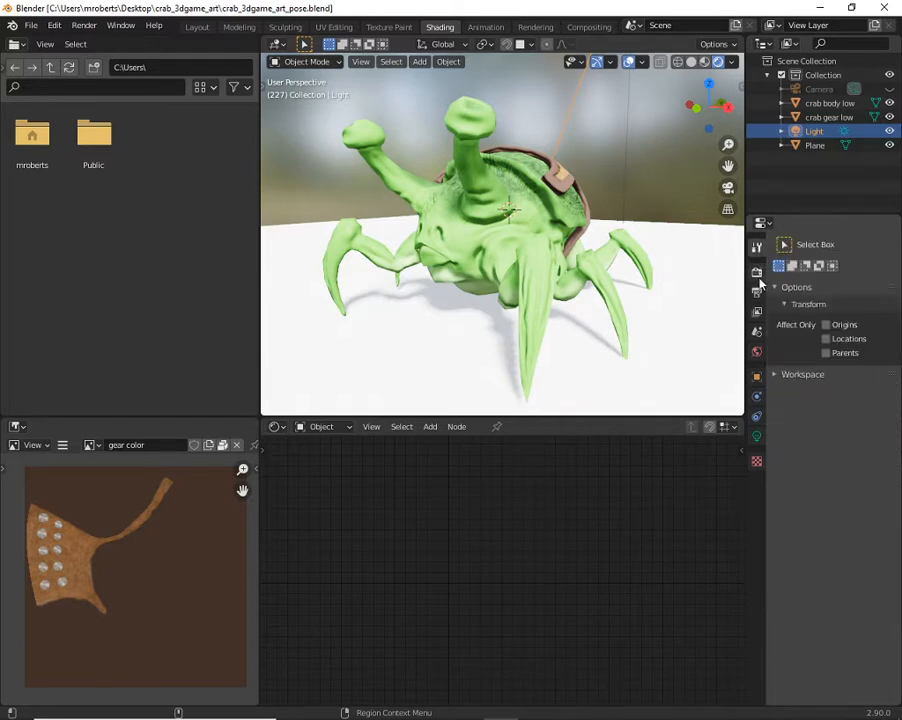
left_click(758, 273)
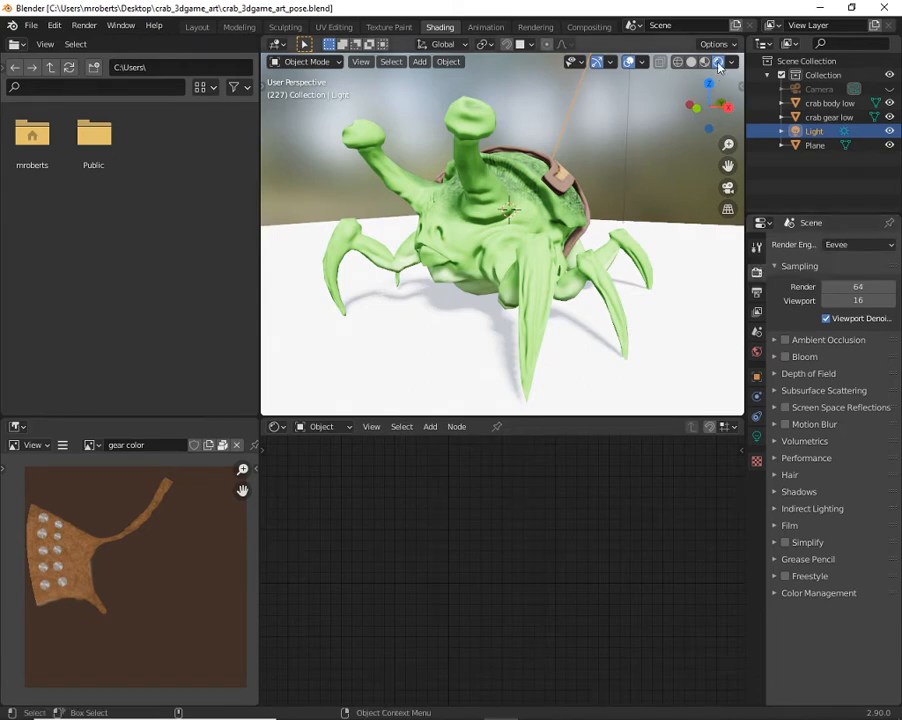
left_click(862, 245)
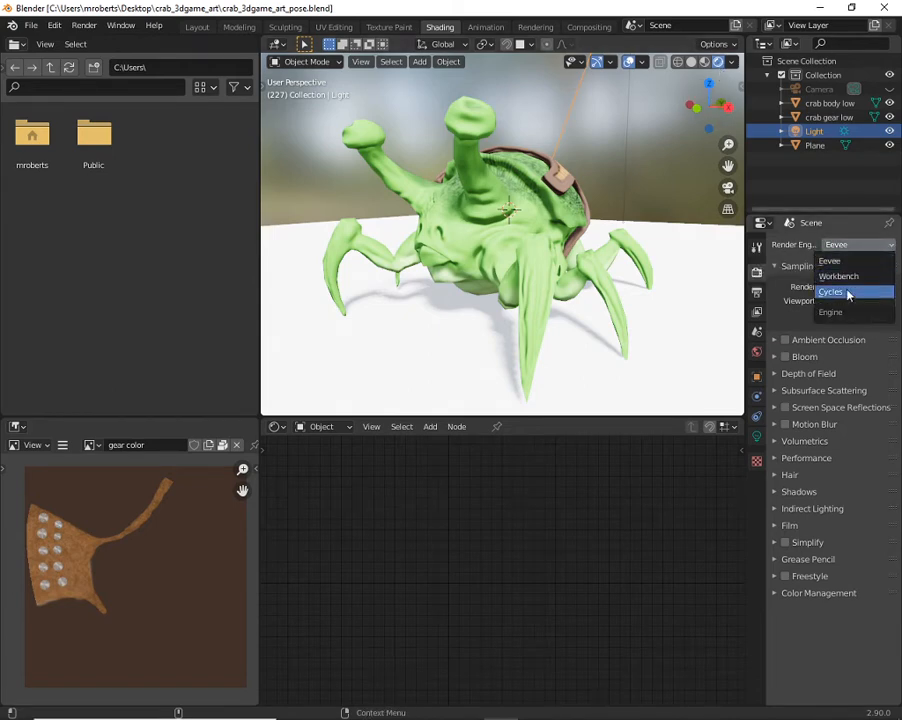
left_click(848, 292)
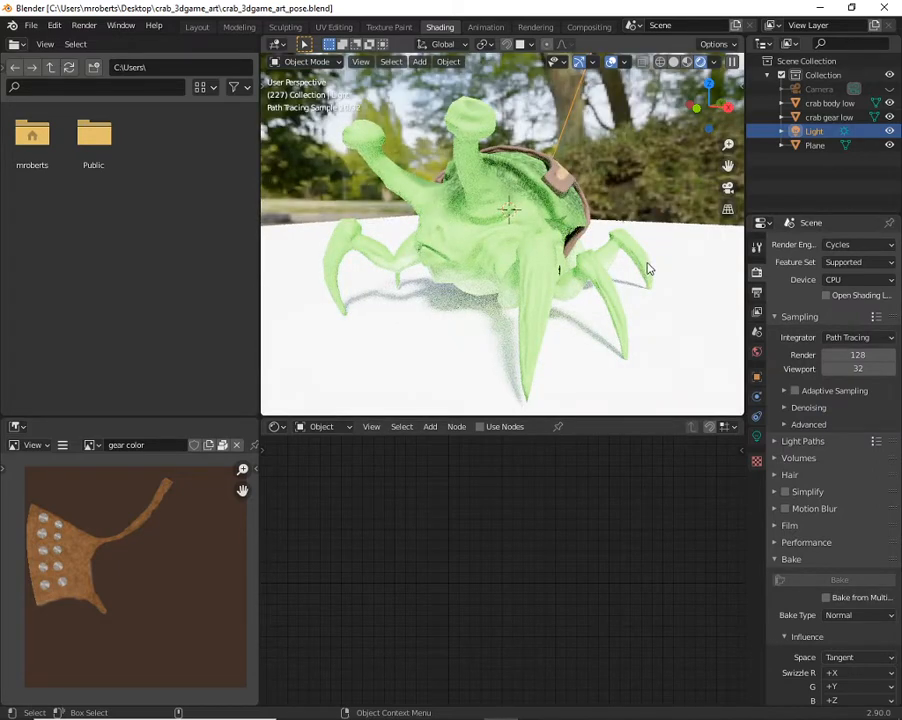
Compare Material Preview with the Cycles Rendered shading, and examine the crab and its shadow from other angles
left_click(687, 63)
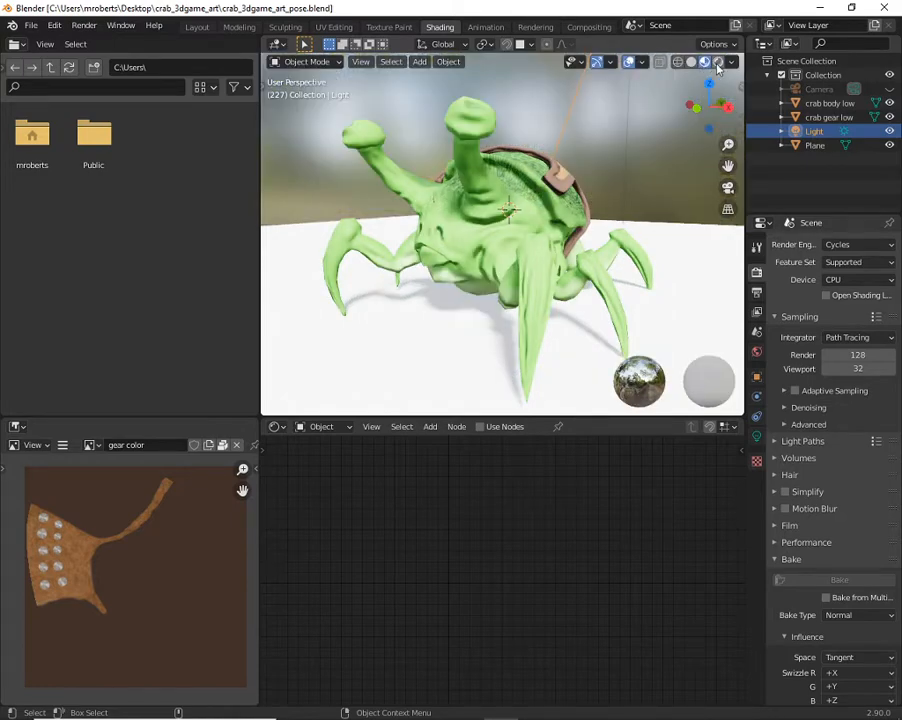
left_click(717, 62)
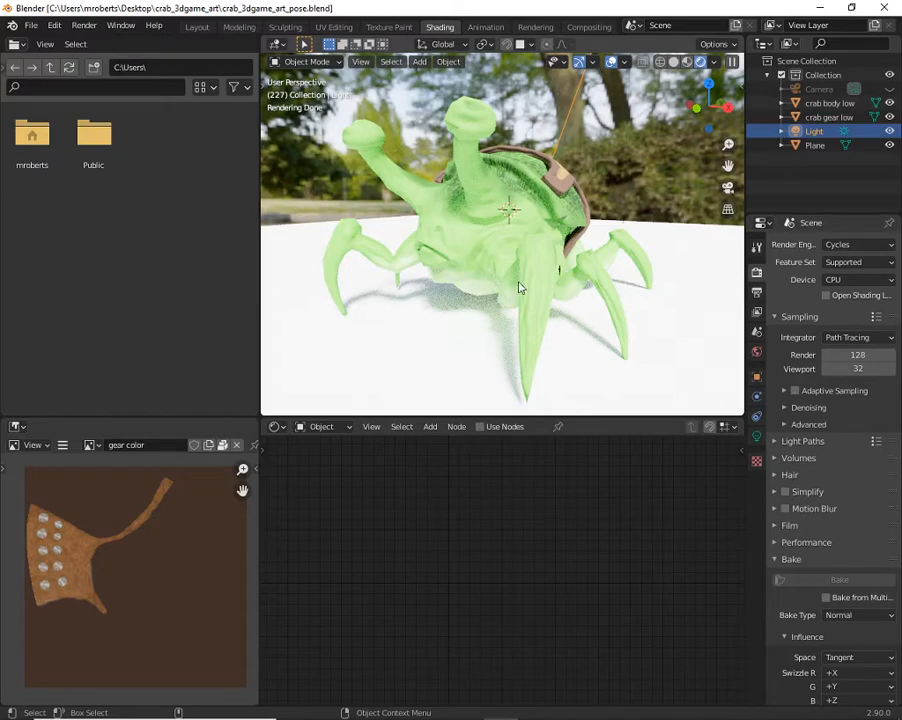
mouse_move(457, 275)
middle_mouse_down()
mouse_move(609, 272)
mouse_move(506, 290)
mouse_move(536, 258)
mouse_move(558, 176)
mouse_move(592, 170)
mouse_move(523, 201)
mouse_move(491, 201)
mouse_move(528, 214)
mouse_move(485, 206)
mouse_move(437, 238)
mouse_move(454, 178)
middle_mouse_up()
key("e")
key("w")
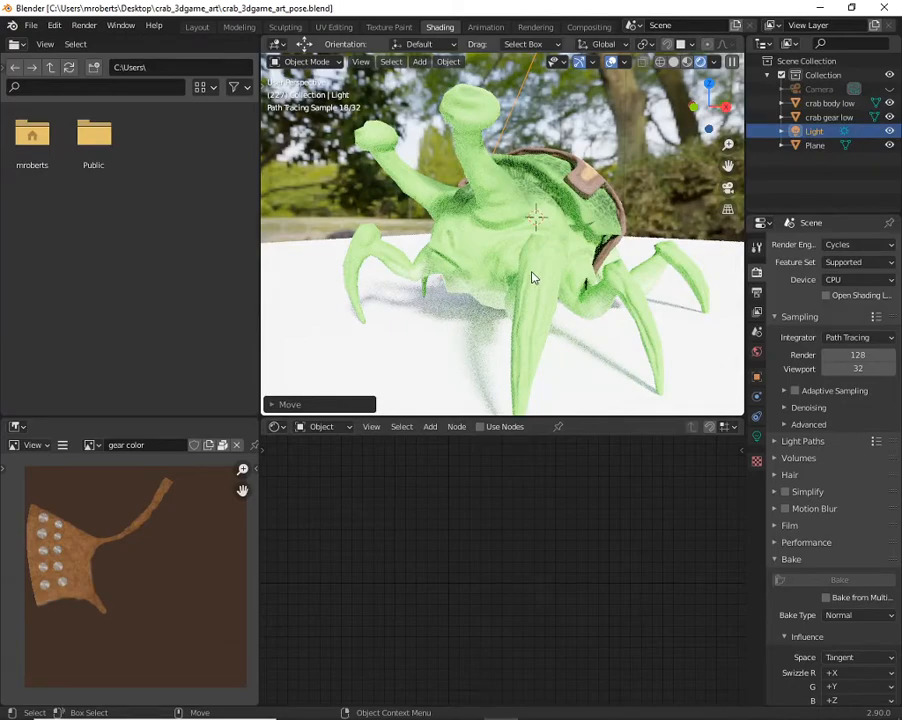
mouse_move(530, 277)
middle_mouse_down()
mouse_move(496, 271)
mouse_move(518, 274)
mouse_move(495, 255)
middle_mouse_up()
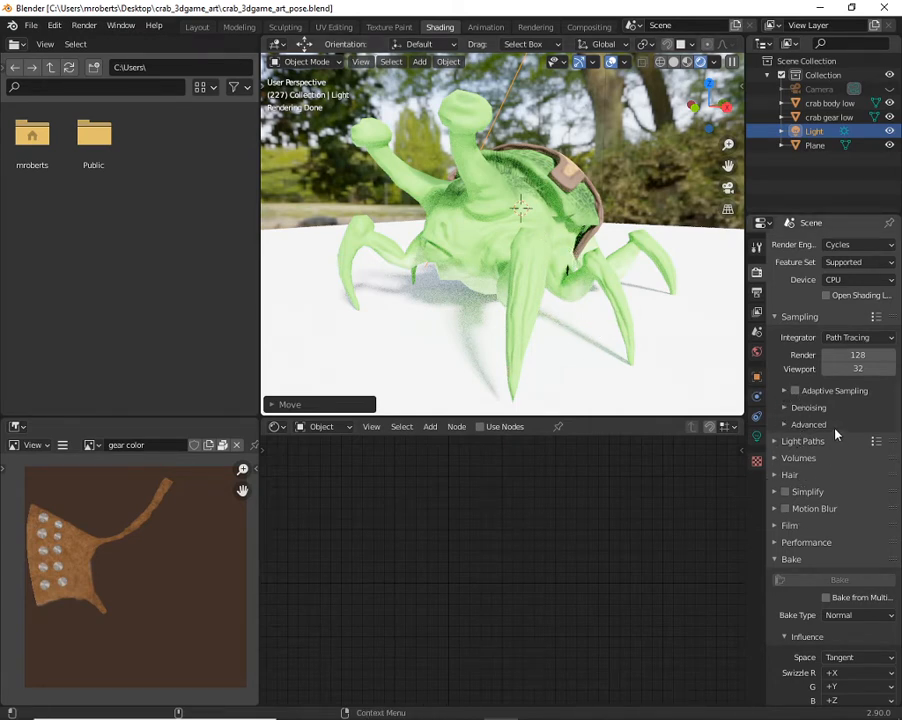
Enable Cycles denoising for the final render with OpenImageDenoise and for the viewport with the Automatic denoiser
left_click(786, 408)
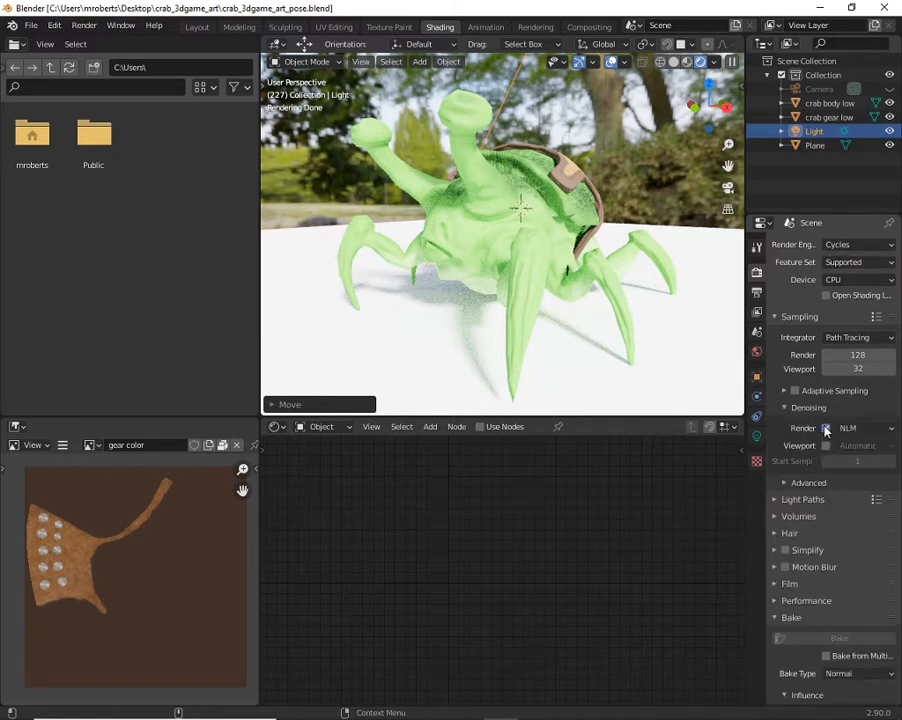
left_click(826, 429)
left_click(857, 430)
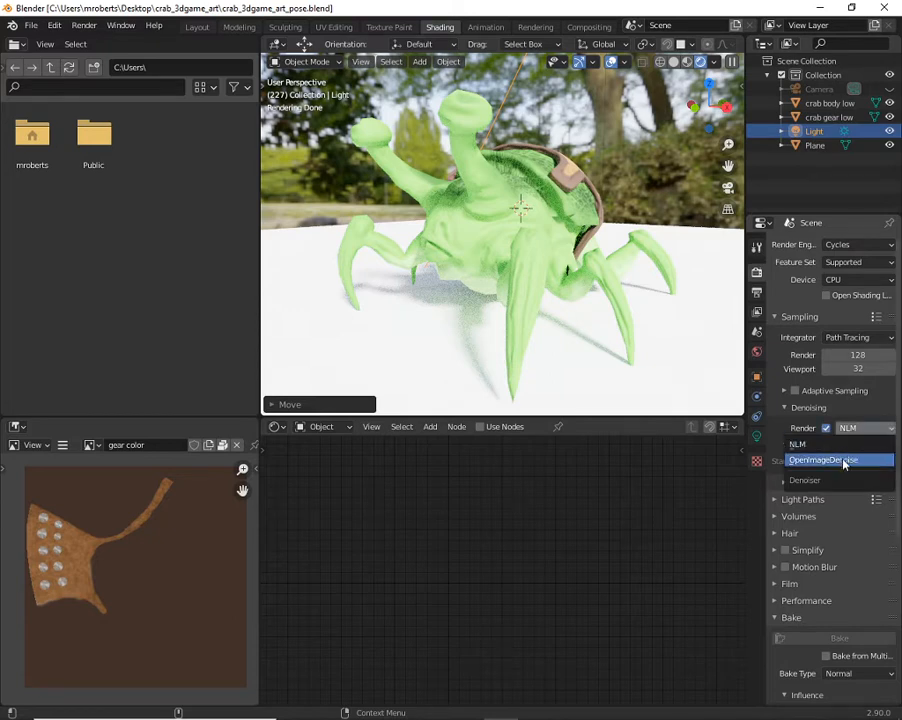
left_click(840, 460)
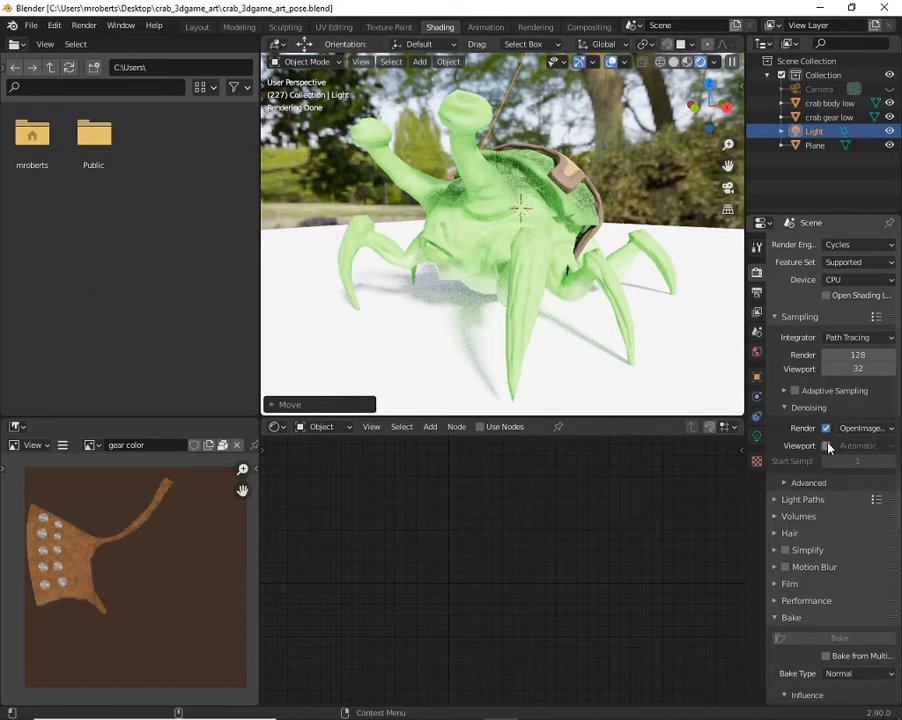
left_click(826, 445)
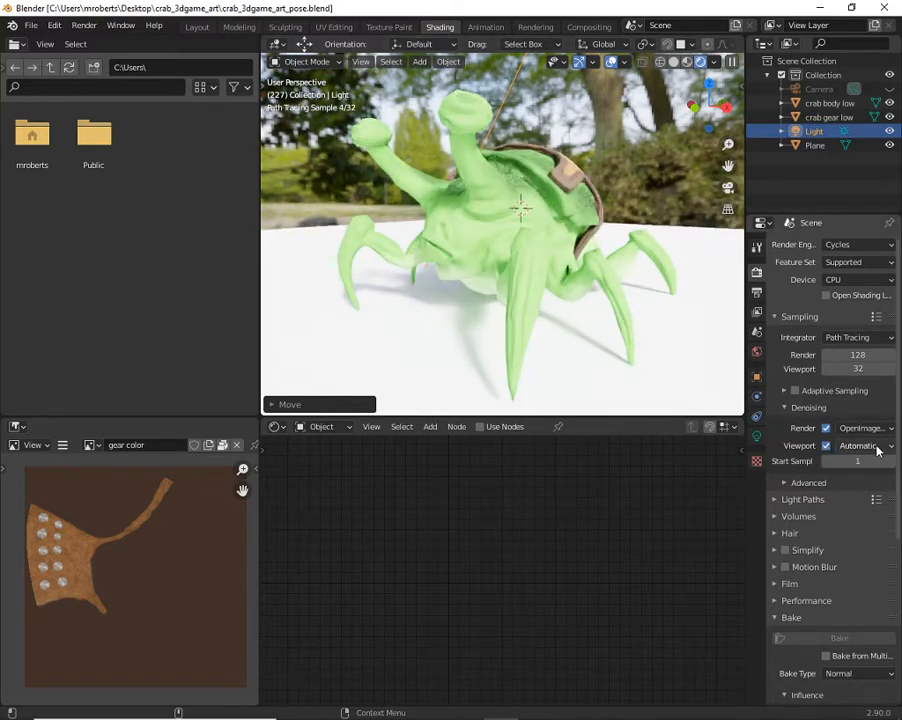
Switch render and viewport denoising off to compare the noise, and enable both again
left_click(868, 429)
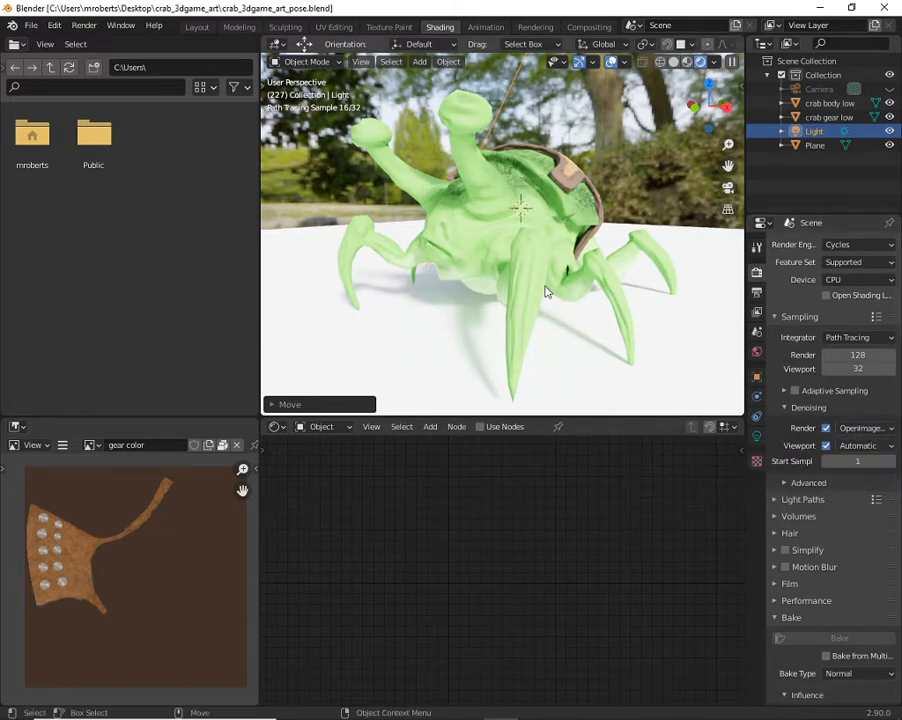
left_click(859, 430)
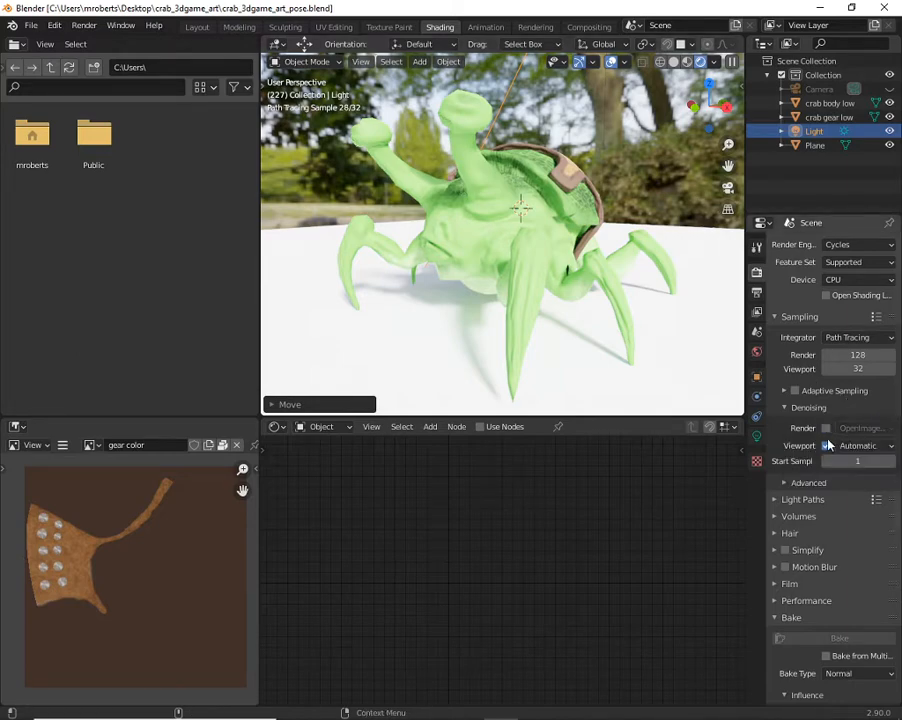
left_click(826, 446)
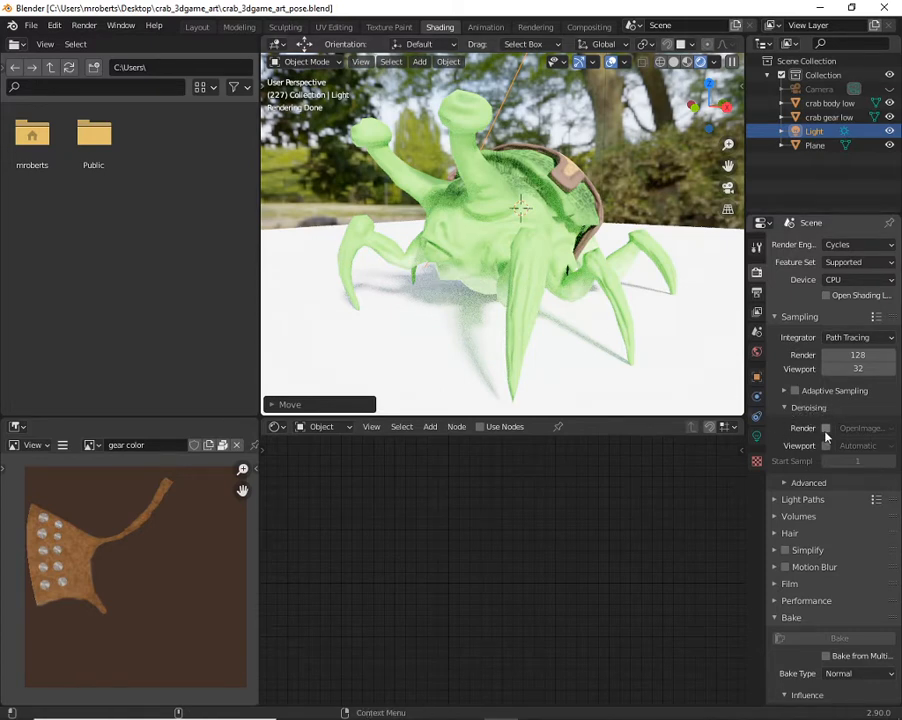
left_click(826, 428)
left_click(826, 446)
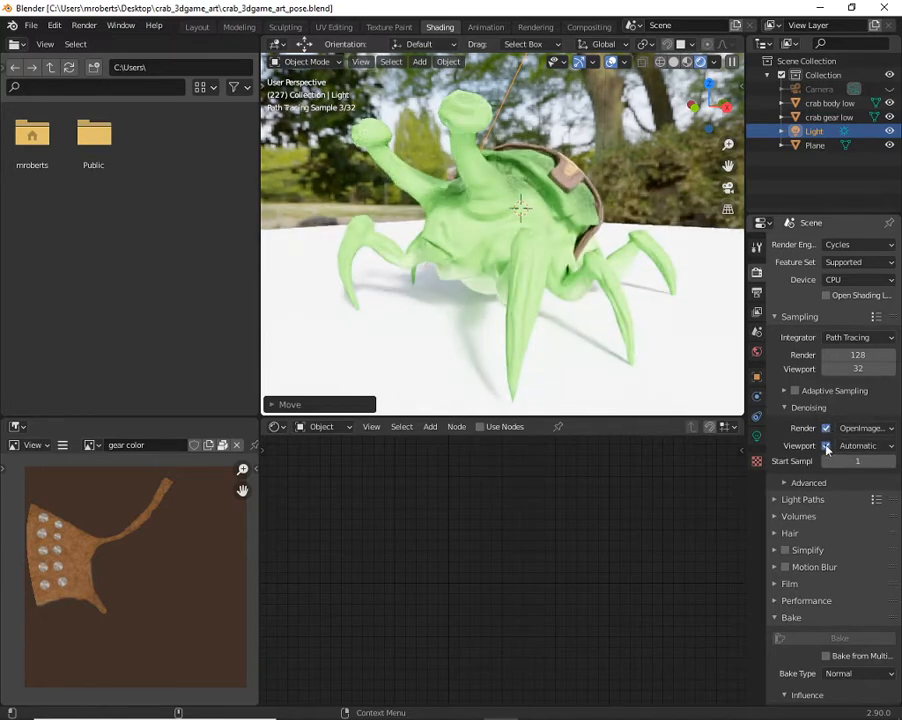
Keep OpenImageDenoise for the render, set the viewport denoiser to OpenImageDenoise, and check the denoised crab
left_click(872, 431)
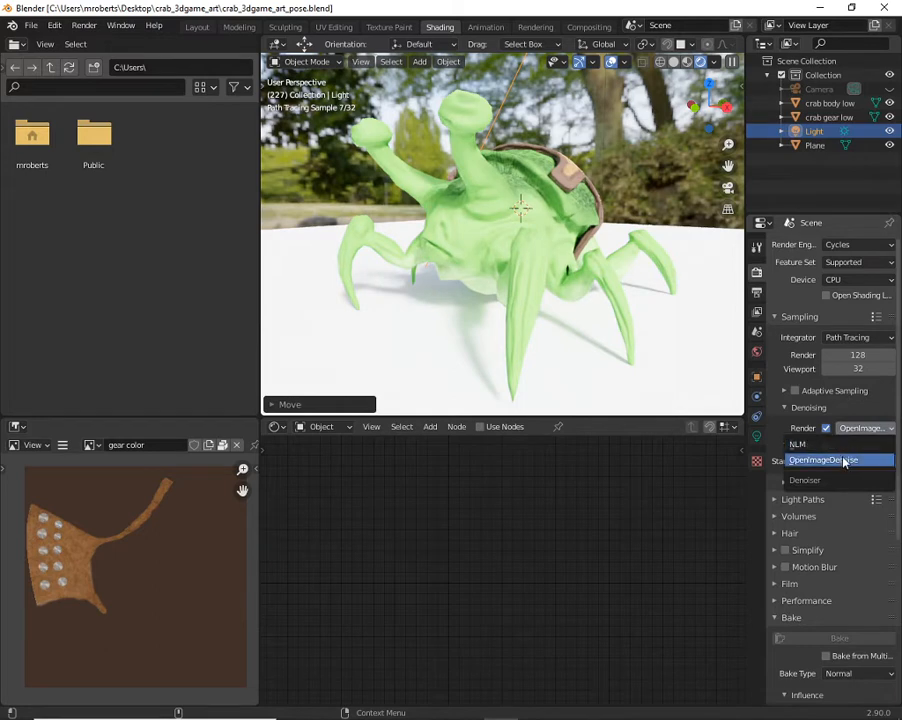
left_click(862, 458)
left_click(873, 446)
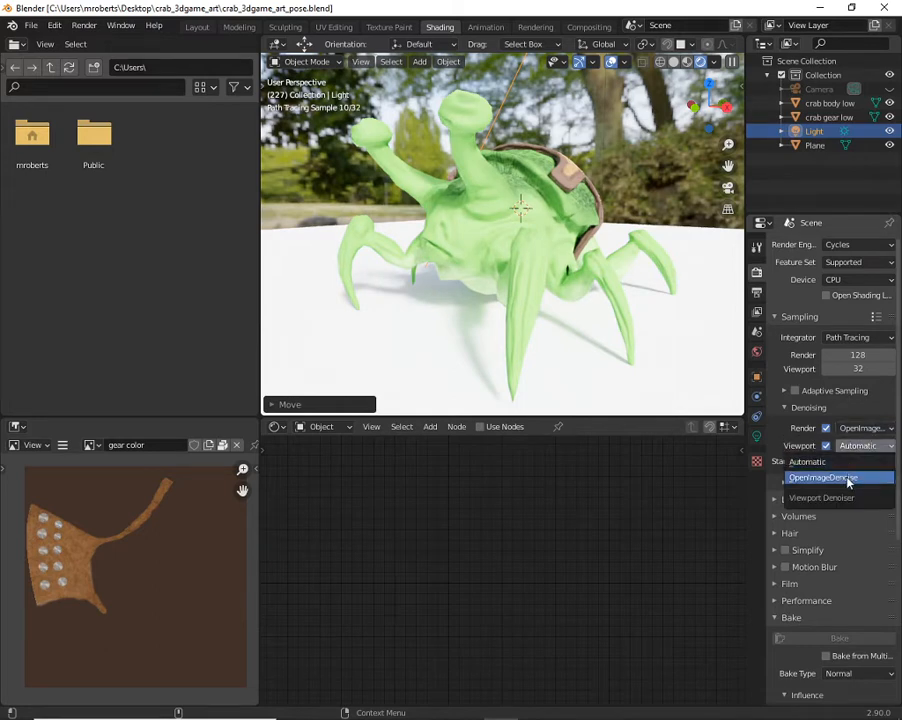
left_click(848, 477)
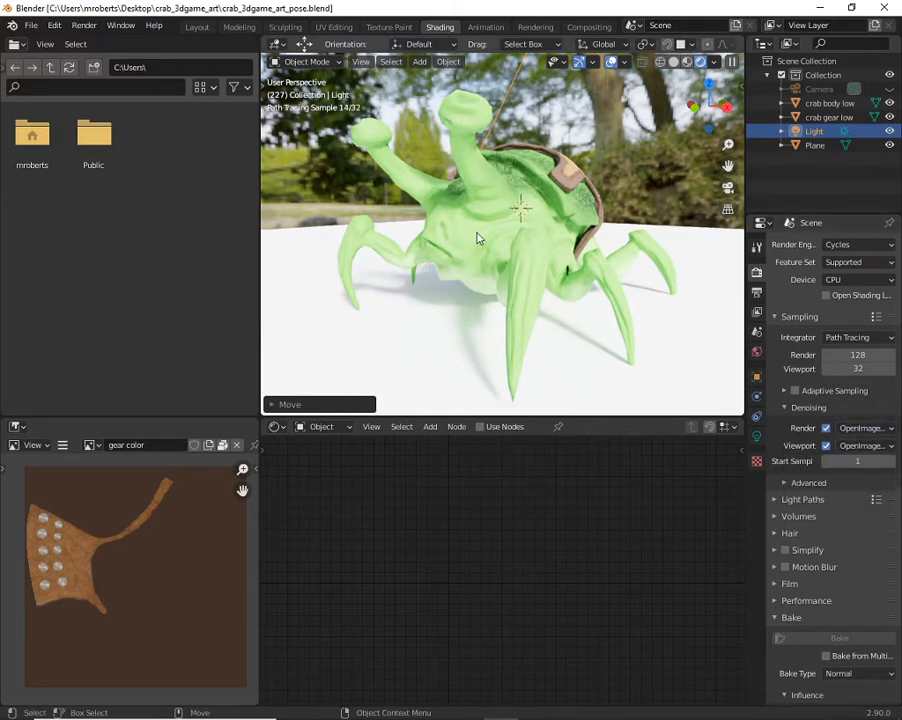
middle_click_drag(490, 263, 561, 292)
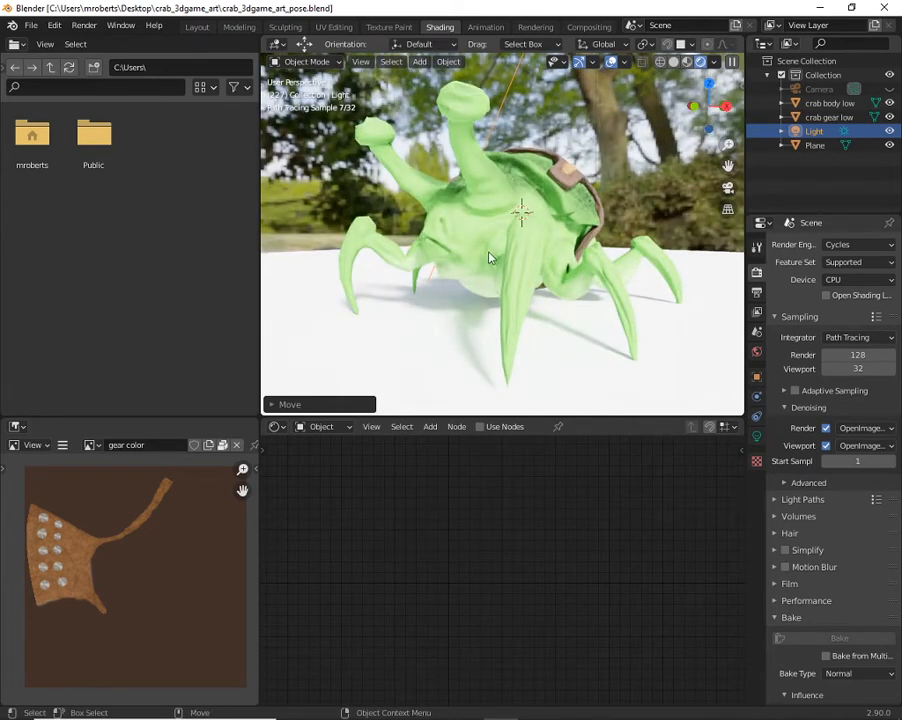
middle_click_drag(489, 258, 520, 292)
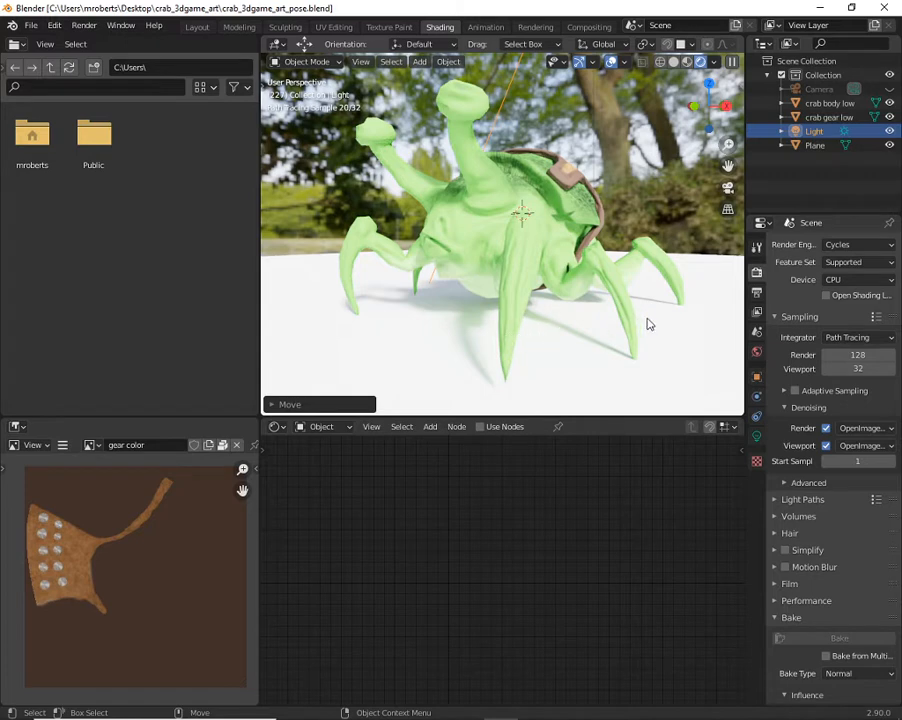
Unhide the scene camera and make it the selected object
left_click(889, 89)
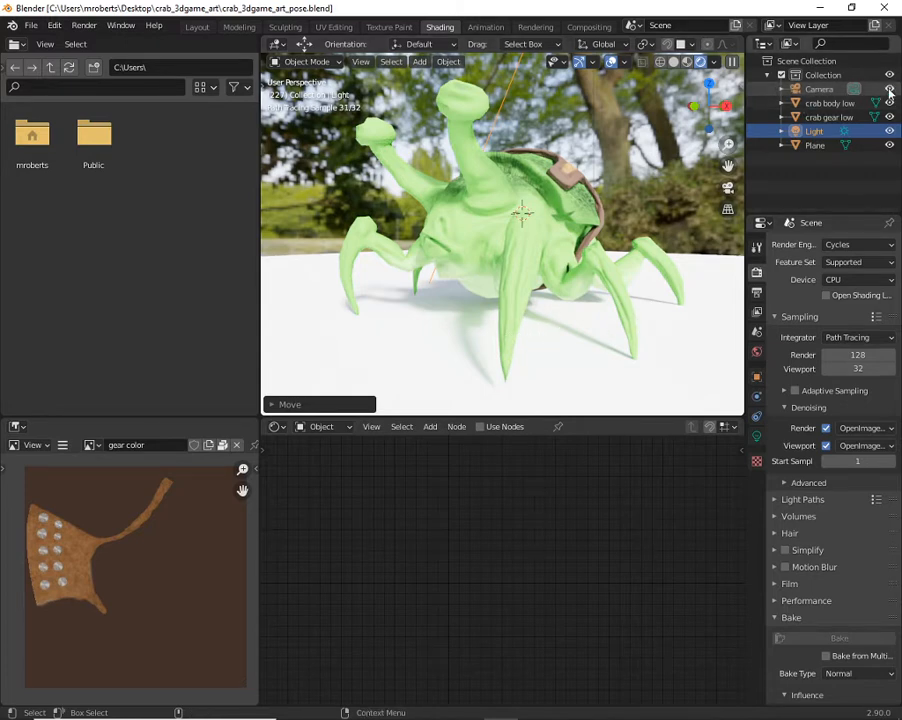
left_click(357, 63)
mouse_move(470, 203)
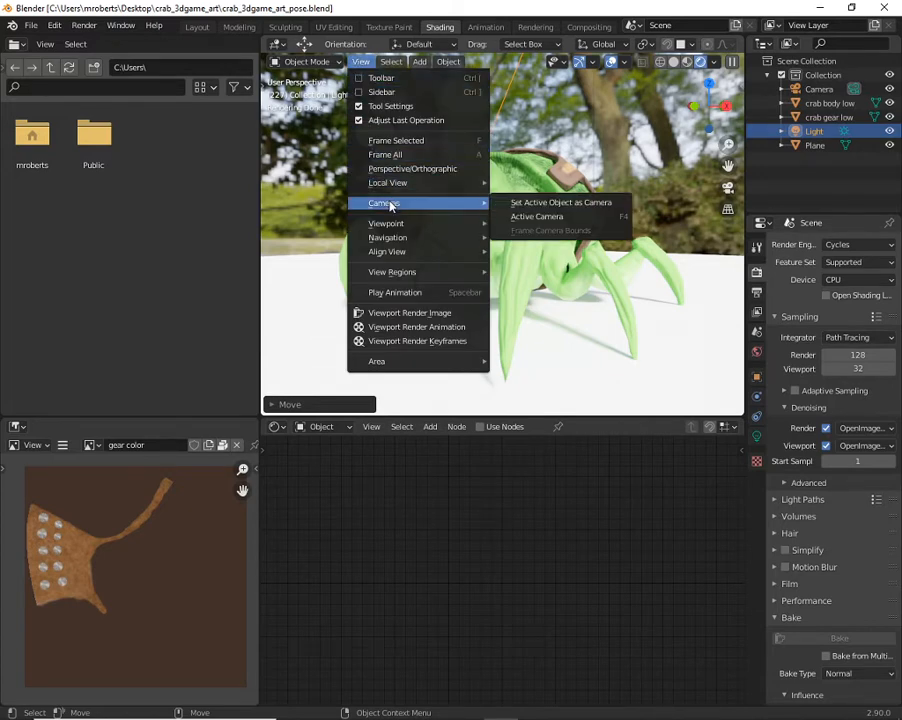
left_click(585, 204)
left_click(818, 90)
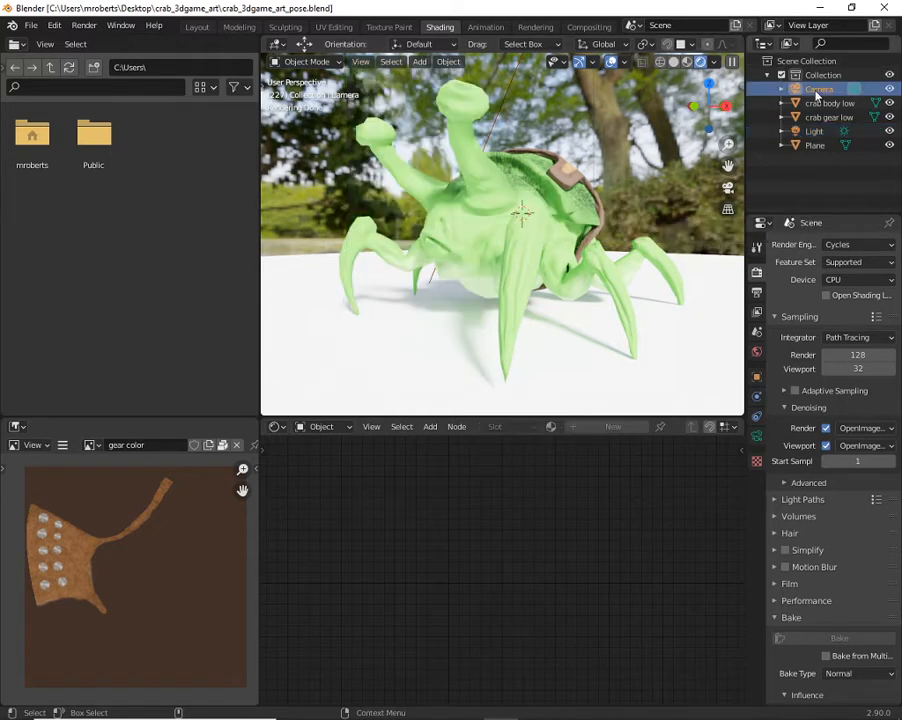
Look at the crab through the active camera with the whole camera frame in view
left_click(360, 61)
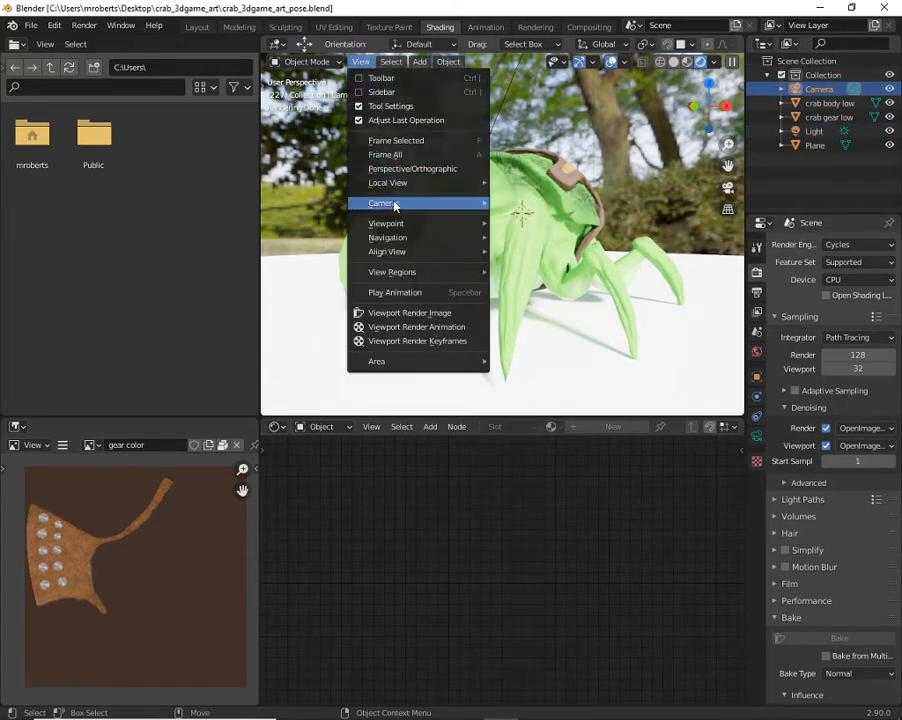
mouse_move(395, 205)
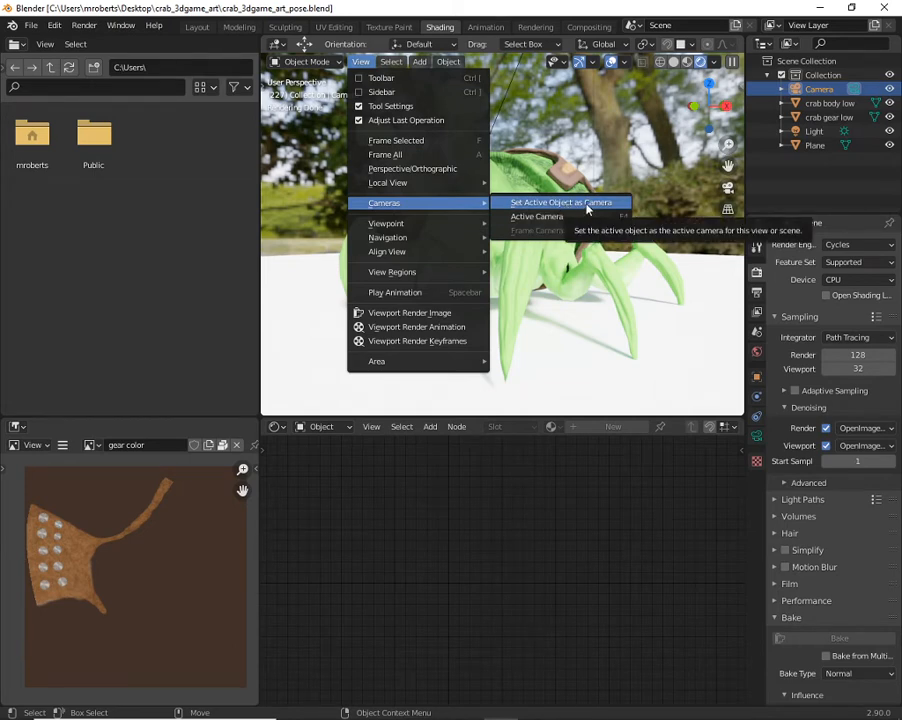
left_click(575, 218)
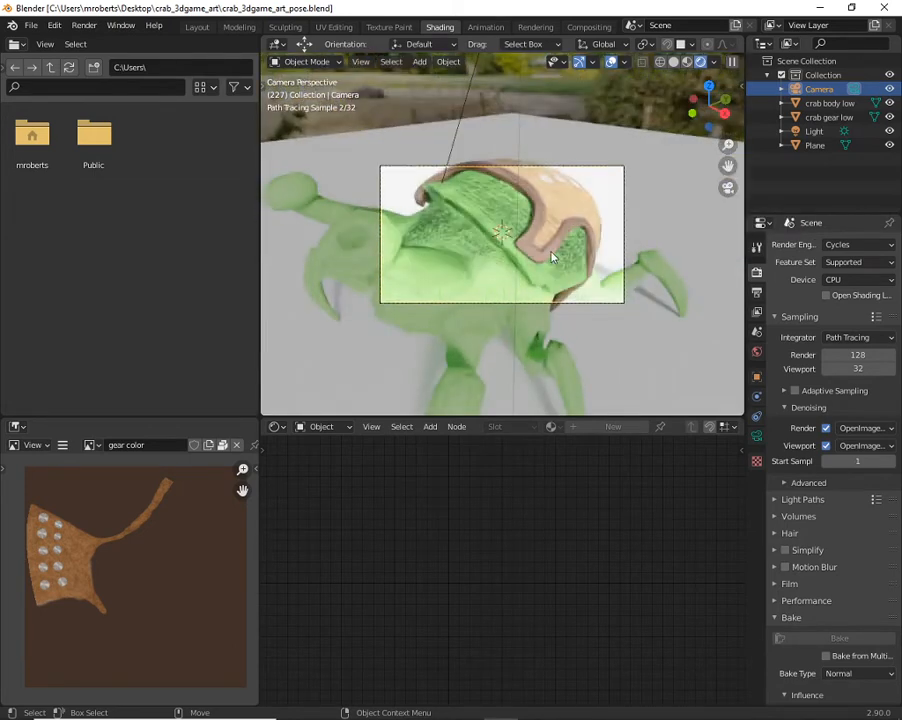
scroll(558, 241, "down", 3)
scroll(540, 241, "up", 2)
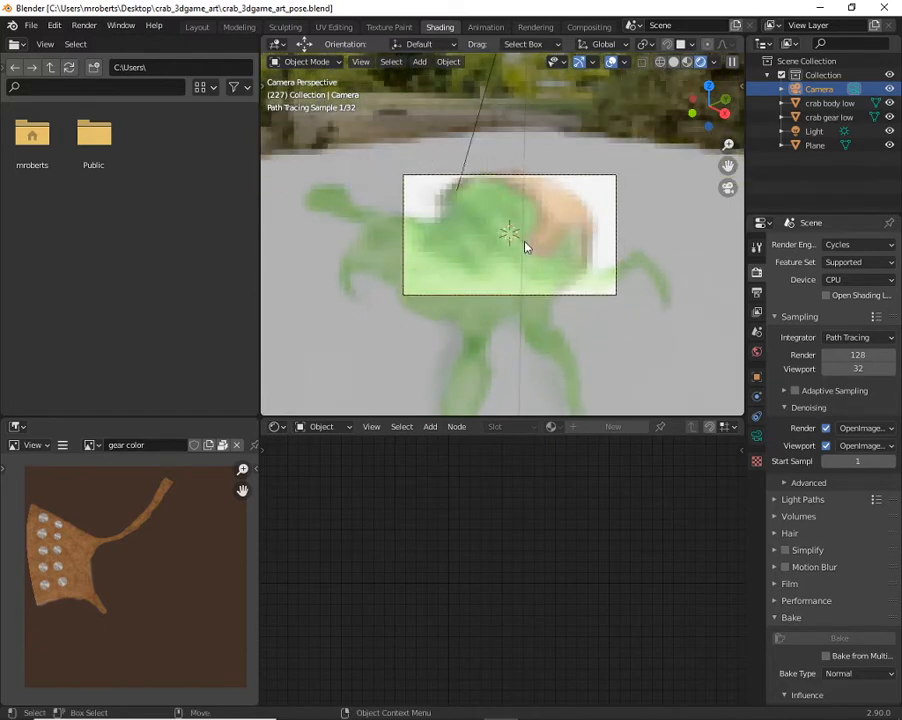
Move the camera farther back from the crab, and check the framing through the active camera
scroll(530, 244, "down", 1)
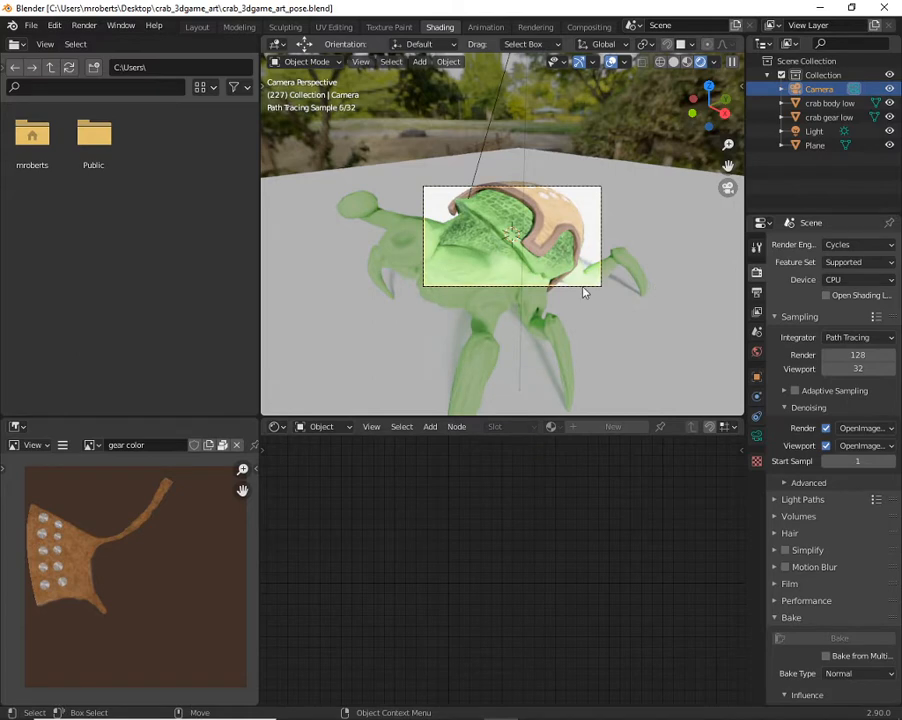
middle_click_drag(586, 292, 634, 221)
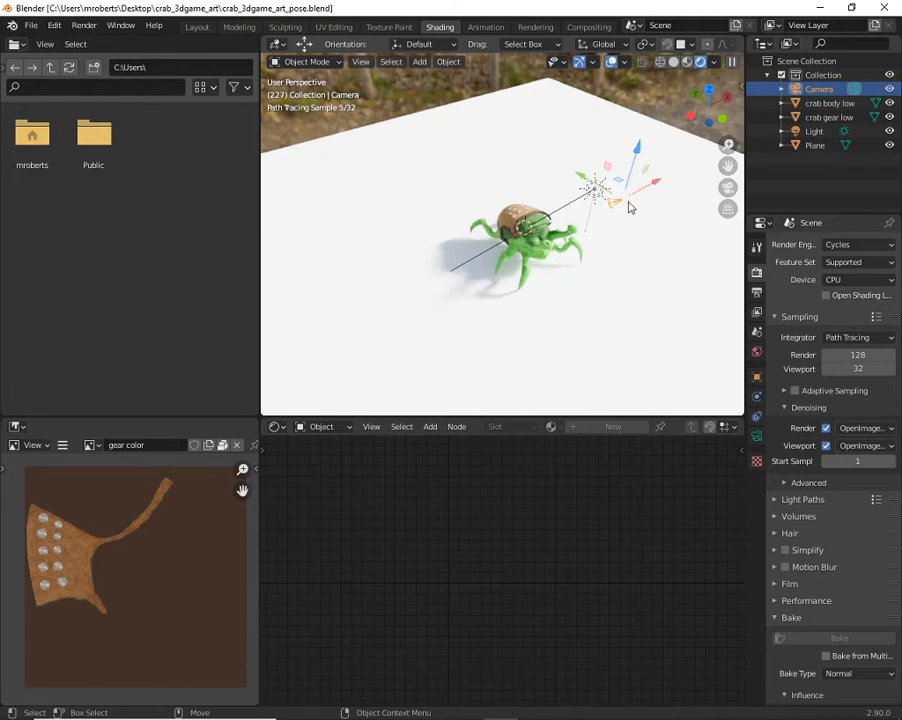
left_click_drag(619, 181, 719, 198)
middle_click_drag(628, 292, 437, 145)
left_click(360, 61)
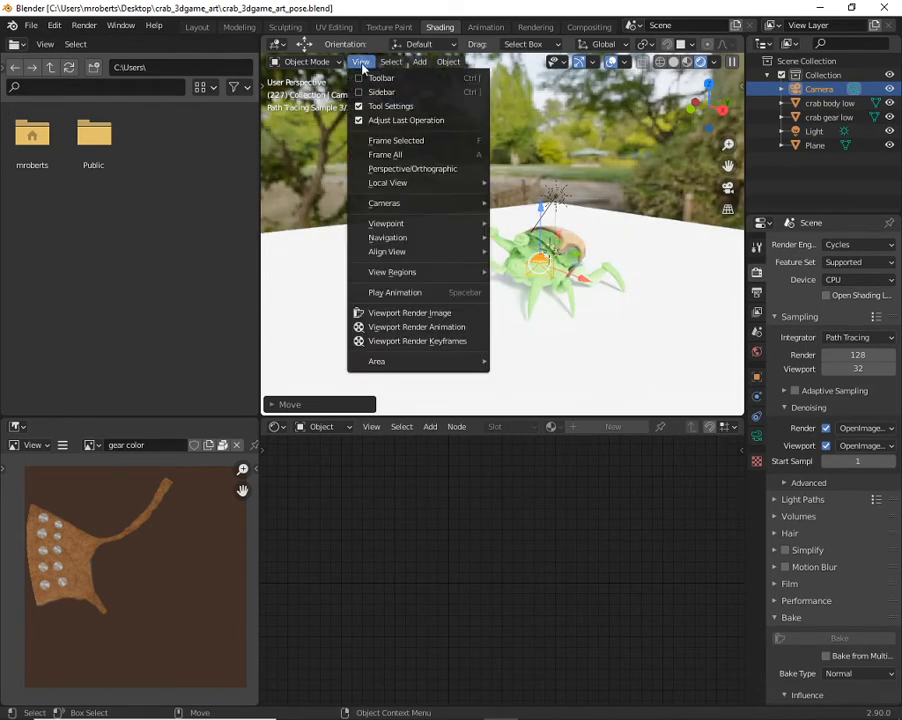
mouse_move(408, 203)
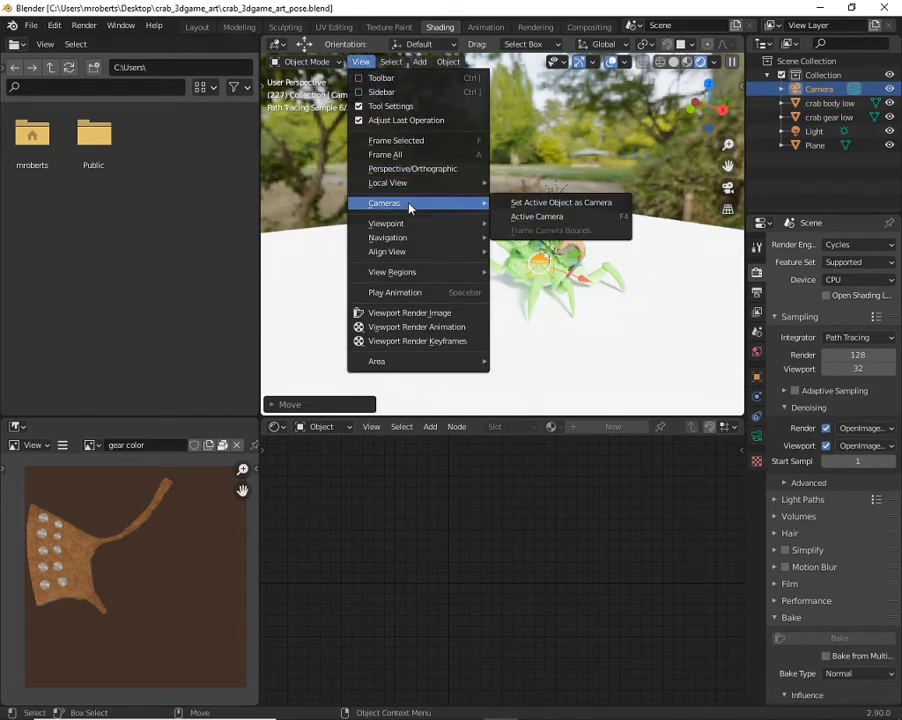
left_click(537, 216)
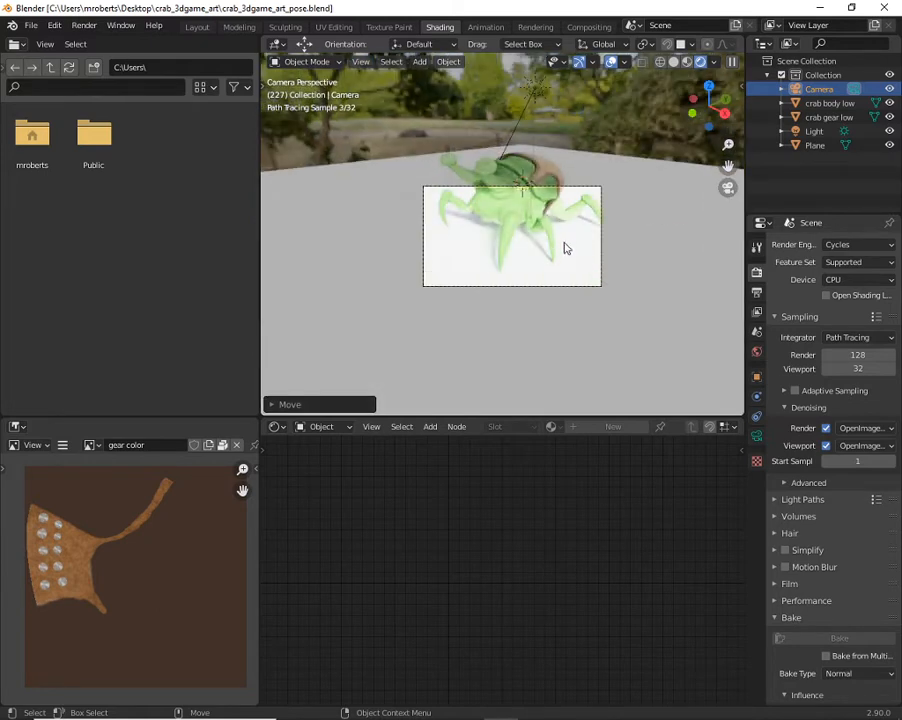
Rotate the camera slightly about its viewing axis while looking through it
mouse_move(570, 227)
middle_mouse_down("alt")
mouse_move(564, 205)
mouse_move(554, 276)
mouse_move(564, 250)
middle_mouse_up("alt")
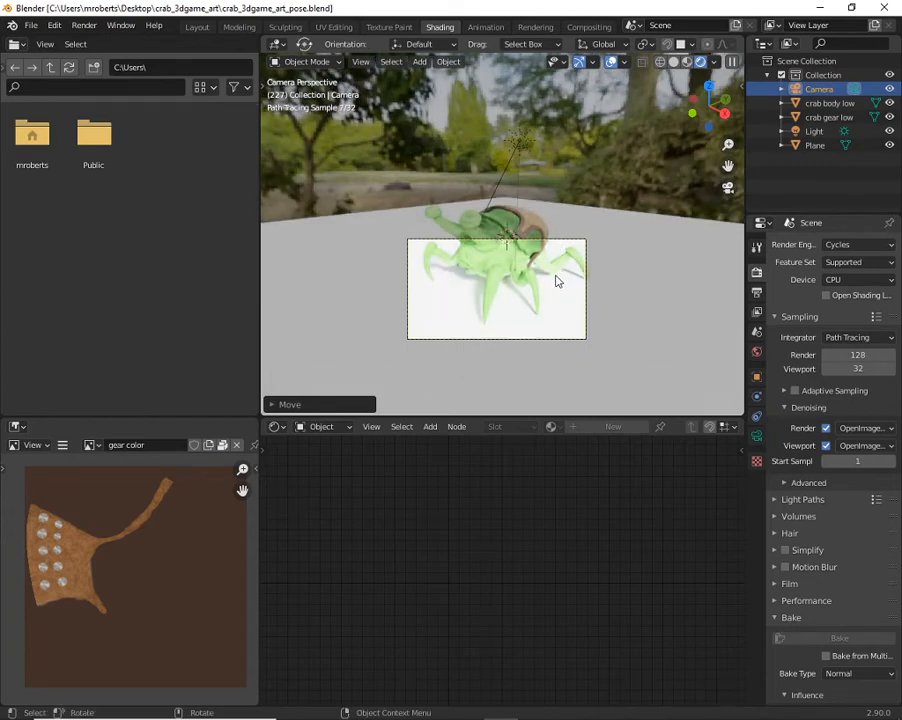
key("r")
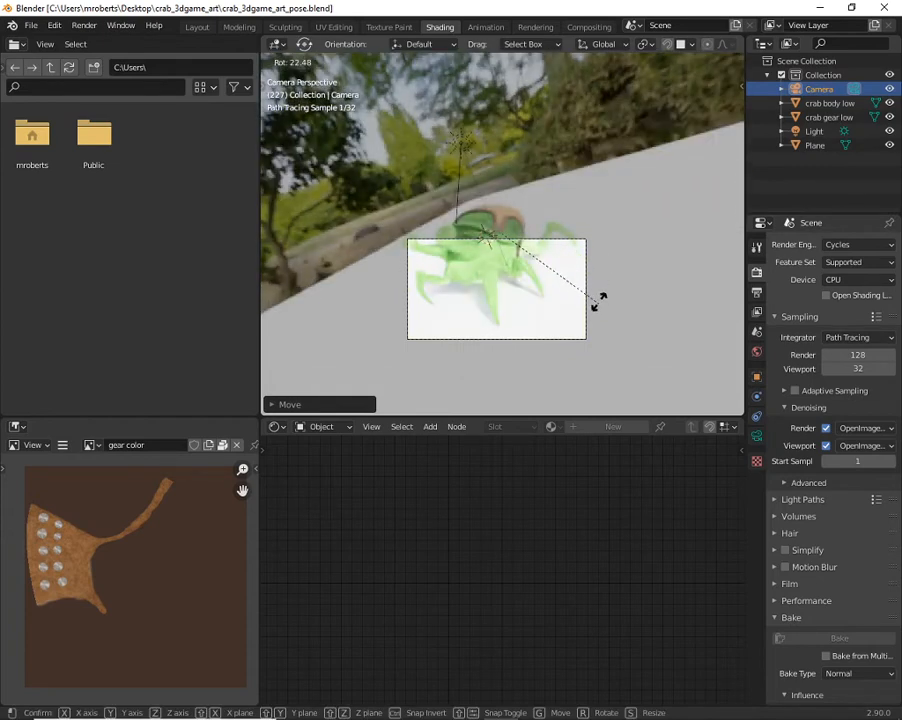
left_click(596, 252)
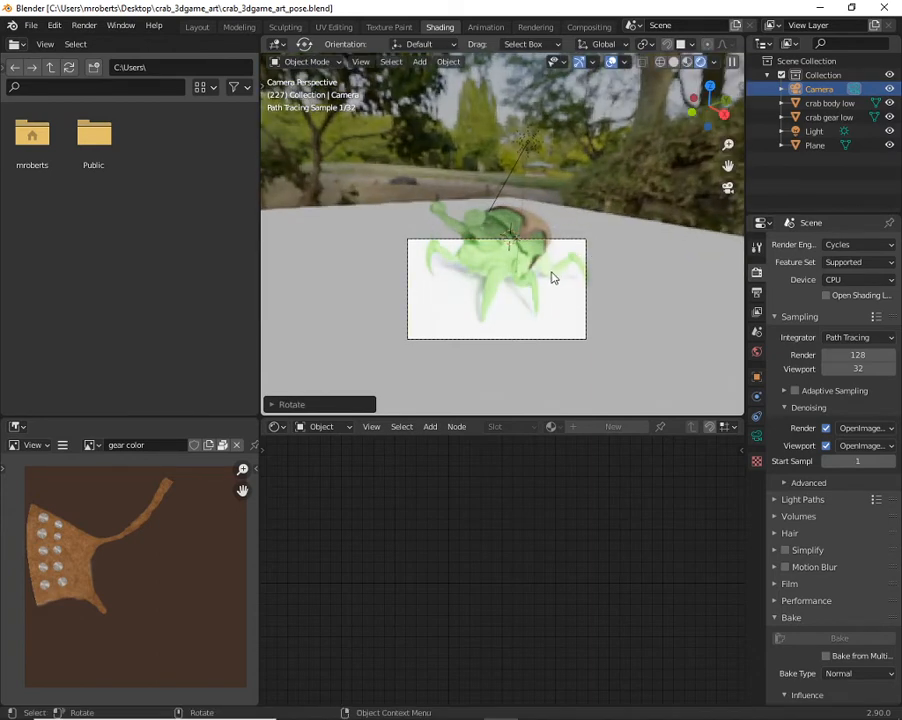
left_click_drag(551, 290, 563, 244)
key("ctrl+z")
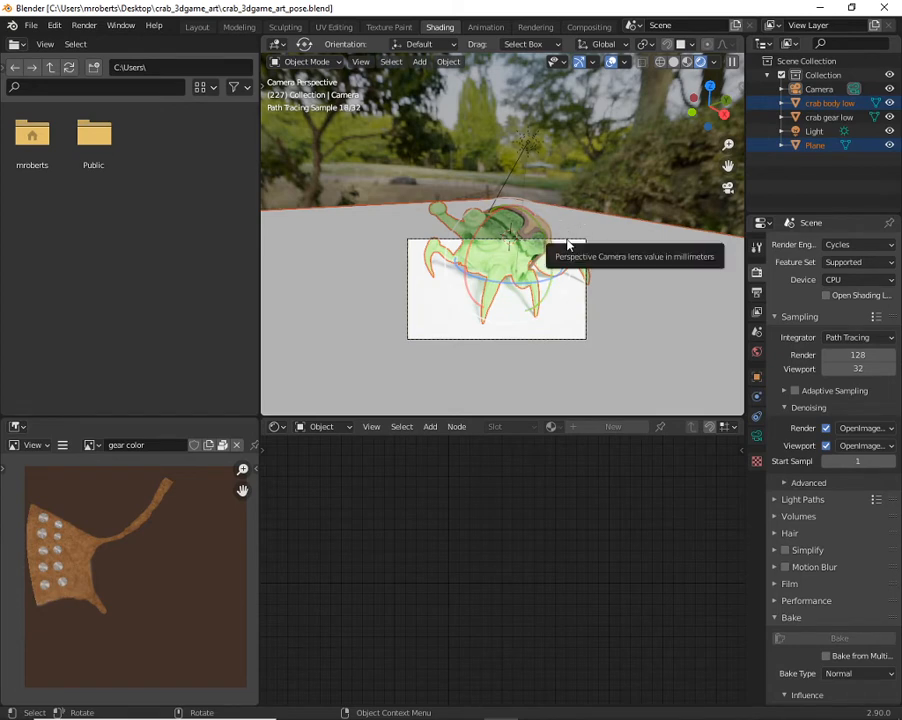
Pull the camera still farther away from the crab and look through the active camera again
middle_click_drag(508, 268, 556, 256)
left_click(545, 272)
key("g")
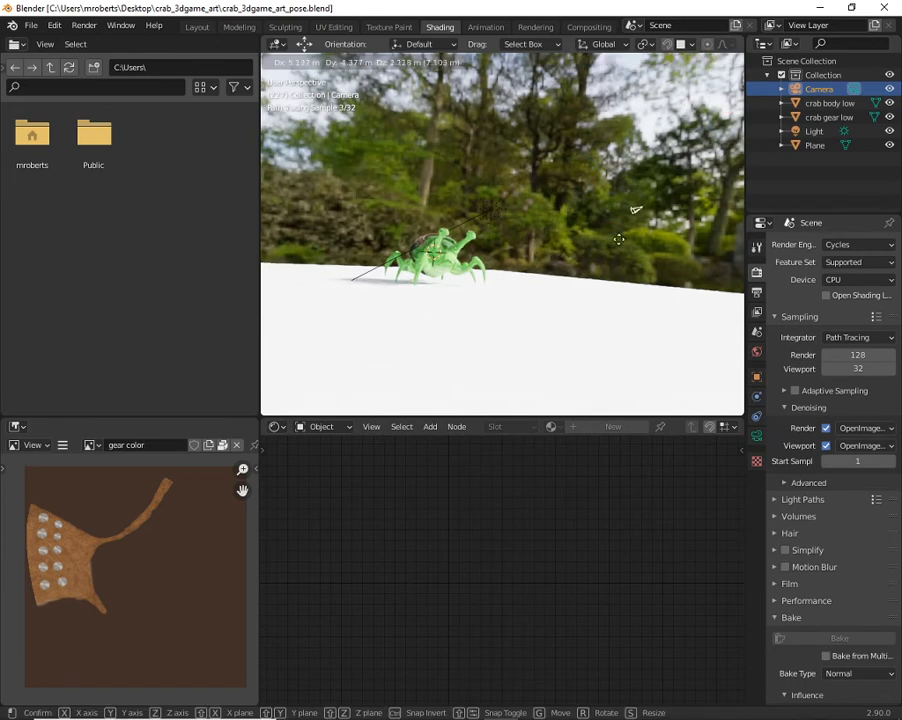
left_click(573, 205)
left_click(360, 61)
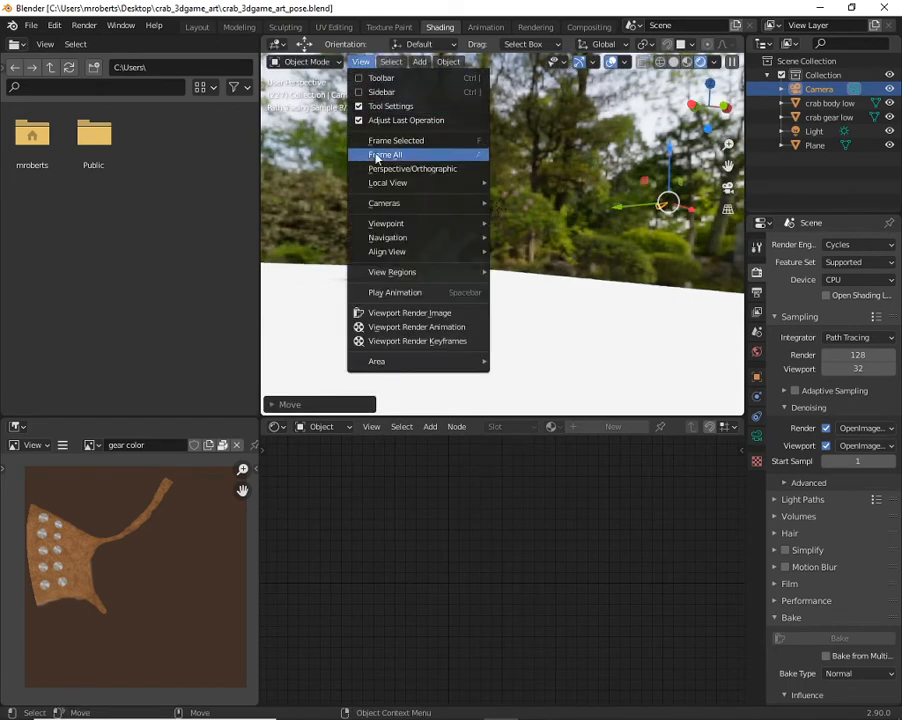
mouse_move(385, 205)
left_click(578, 221)
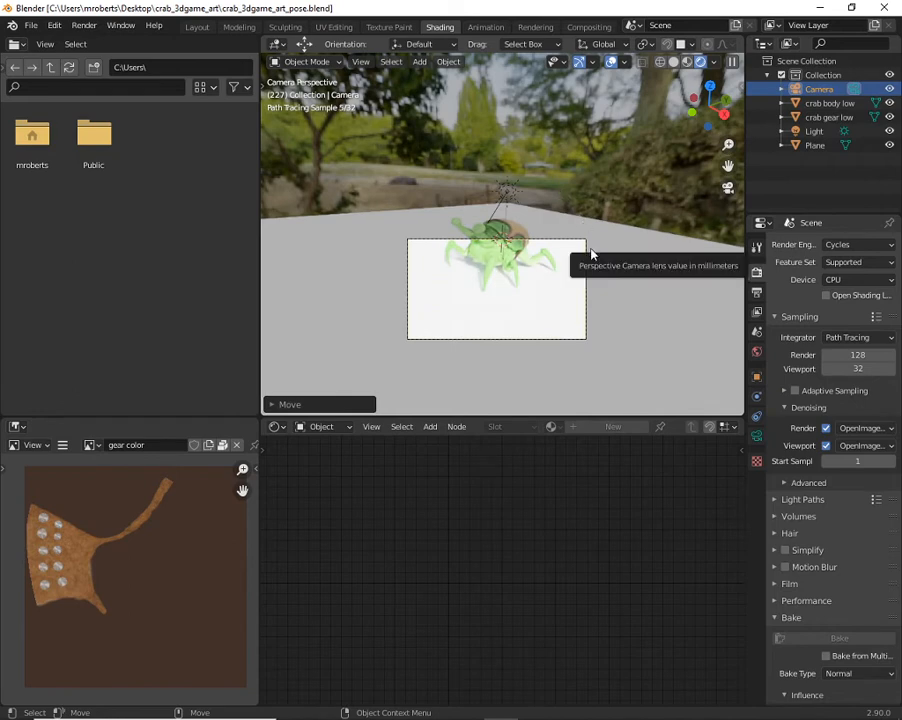
Raise the camera within its own view until the whole crab sits inside the camera frame
key("g")
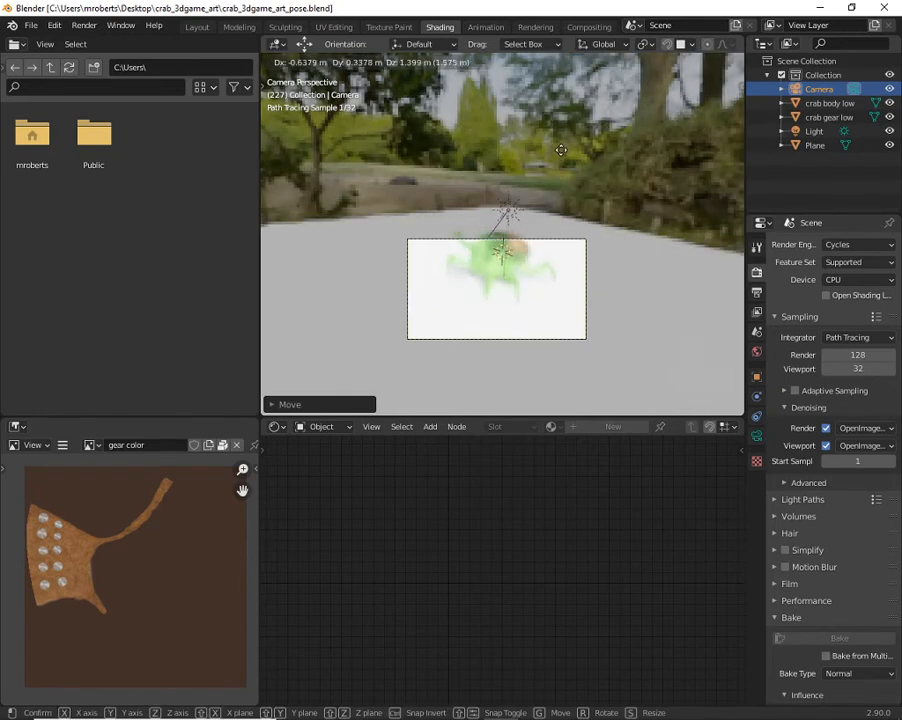
left_click(553, 256)
key("g")
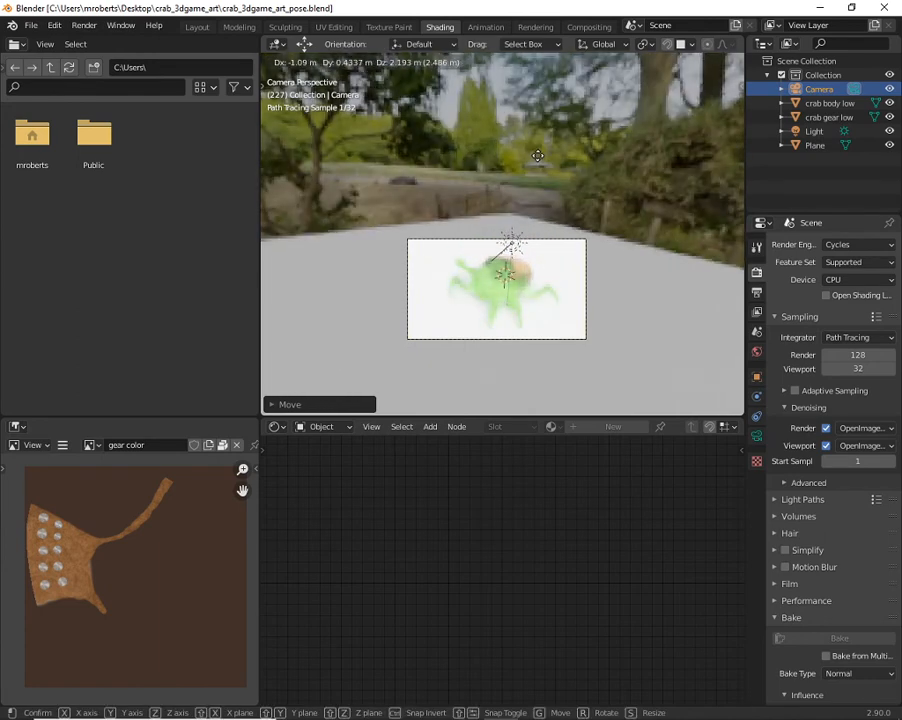
left_click(527, 299)
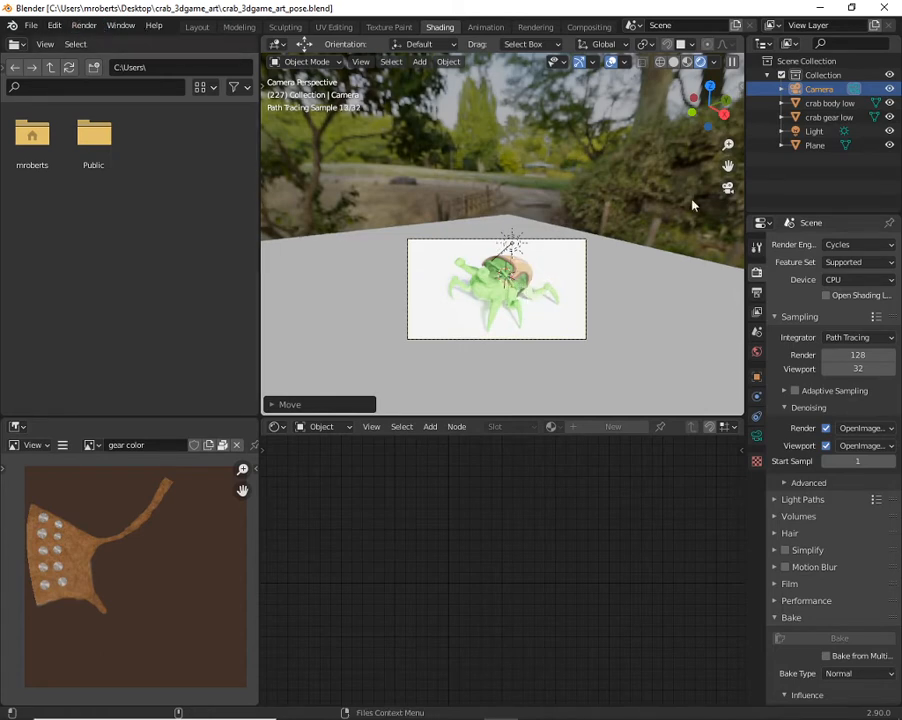
Review the output resolution and file format settings, and render a still image of the crab
left_click(759, 293)
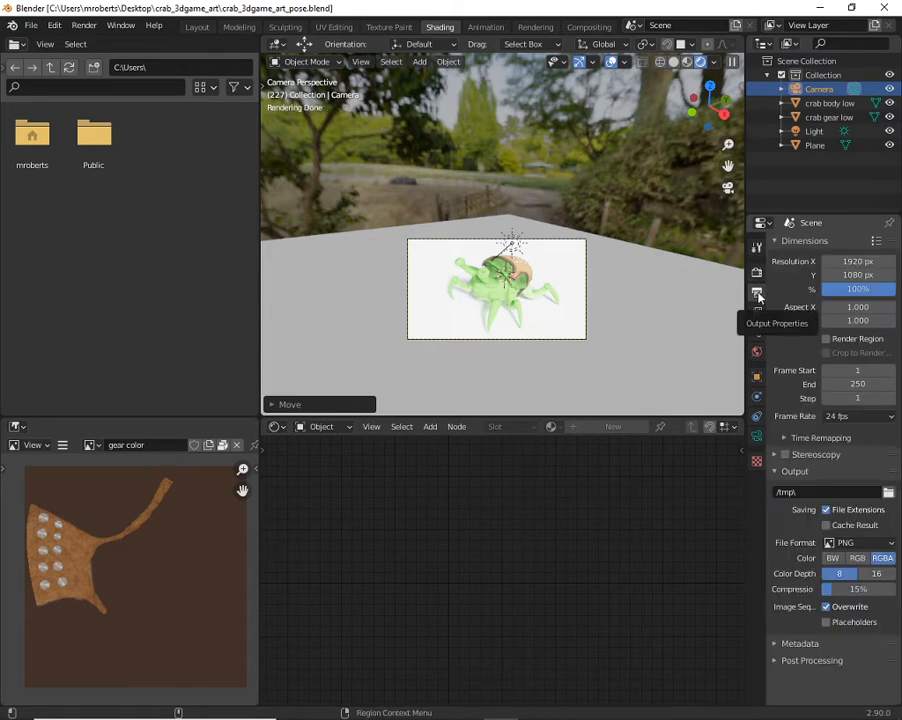
left_click(757, 272)
left_click(757, 292)
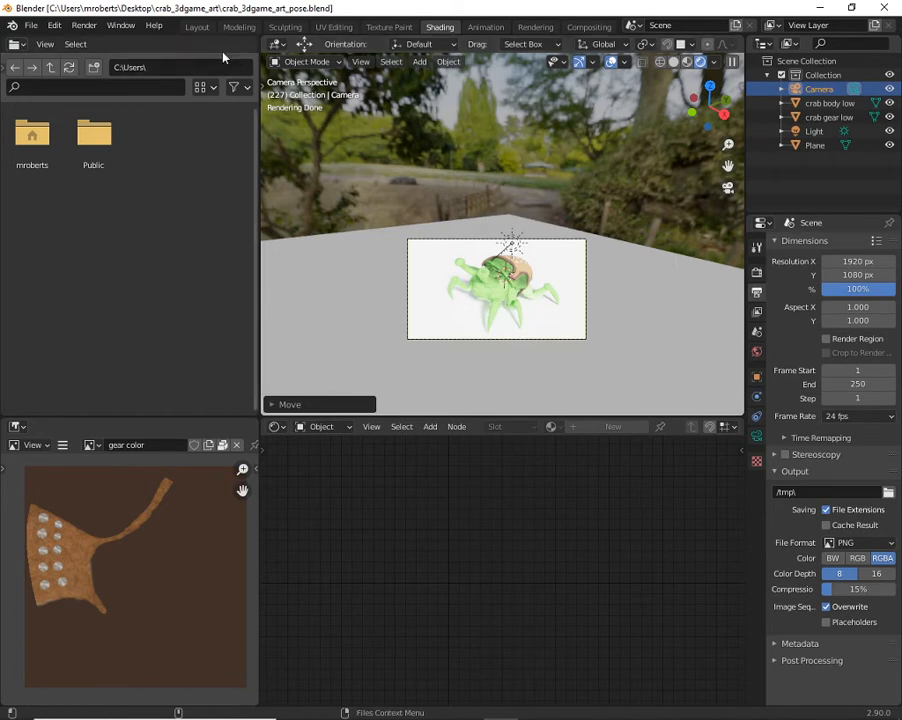
left_click(84, 25)
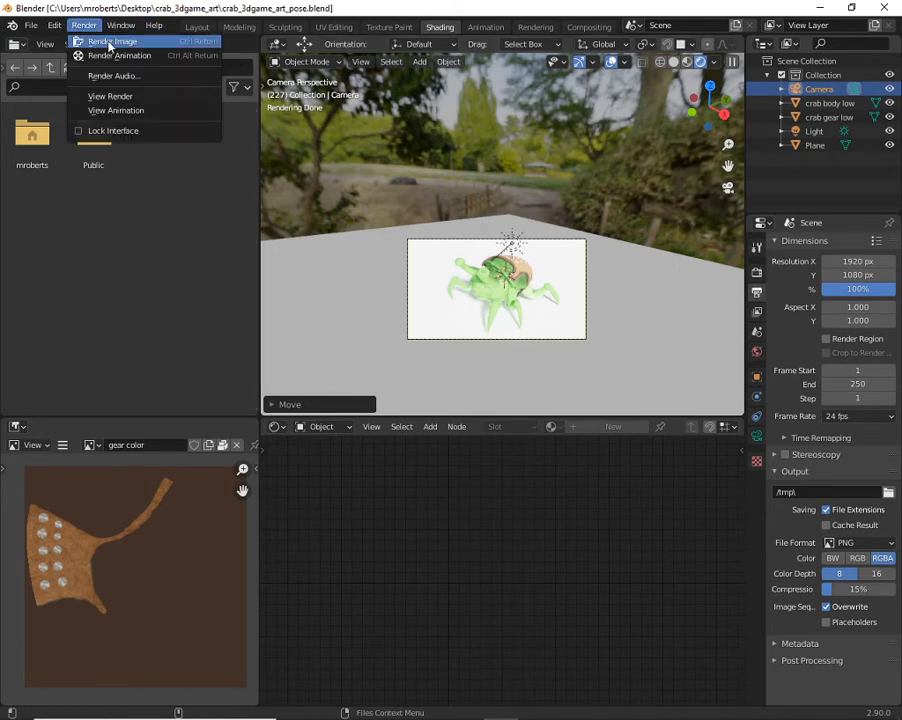
left_click(110, 42)
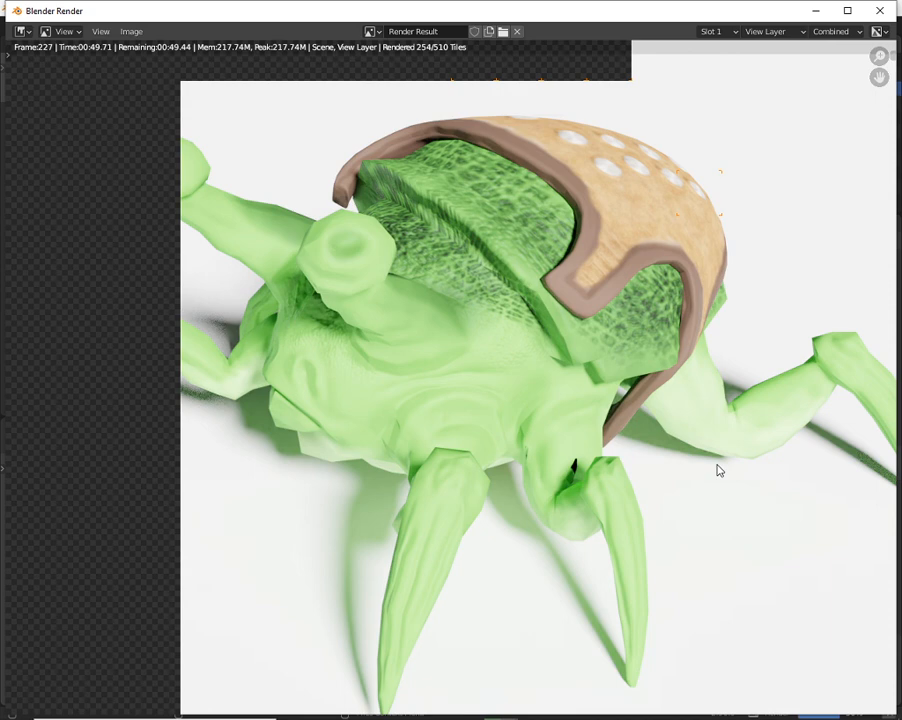
Save the finished crab render as an image file
left_click(131, 31)
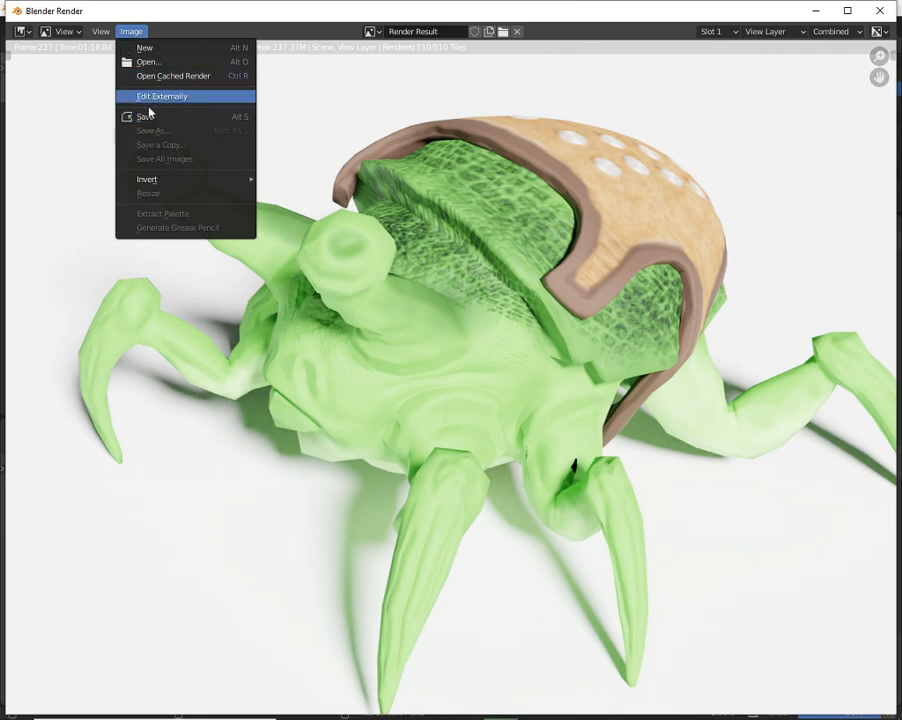
left_click(149, 117)
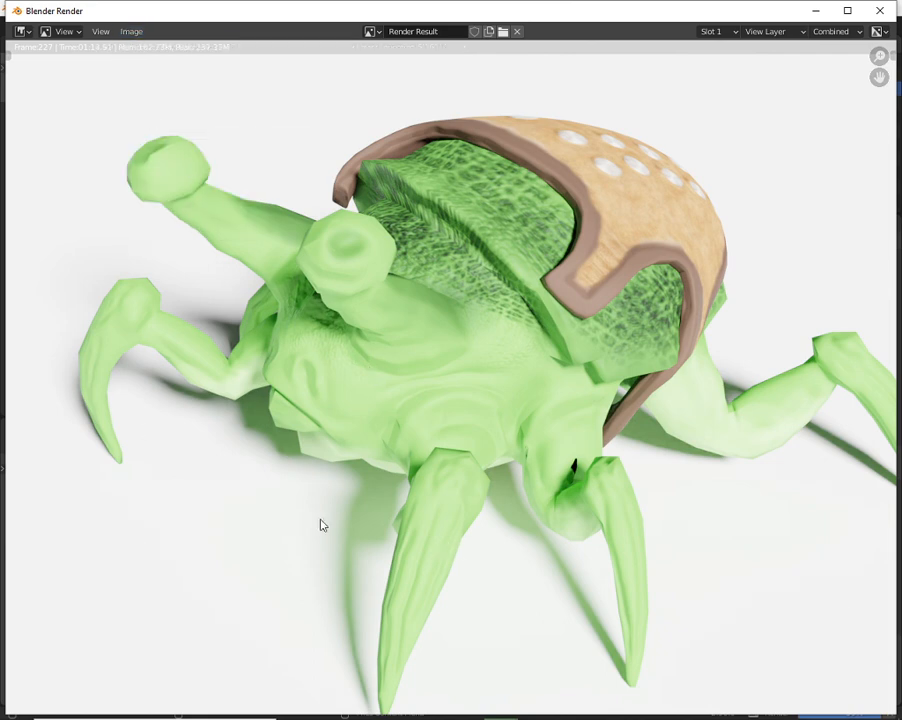
mouse_move(458, 710)
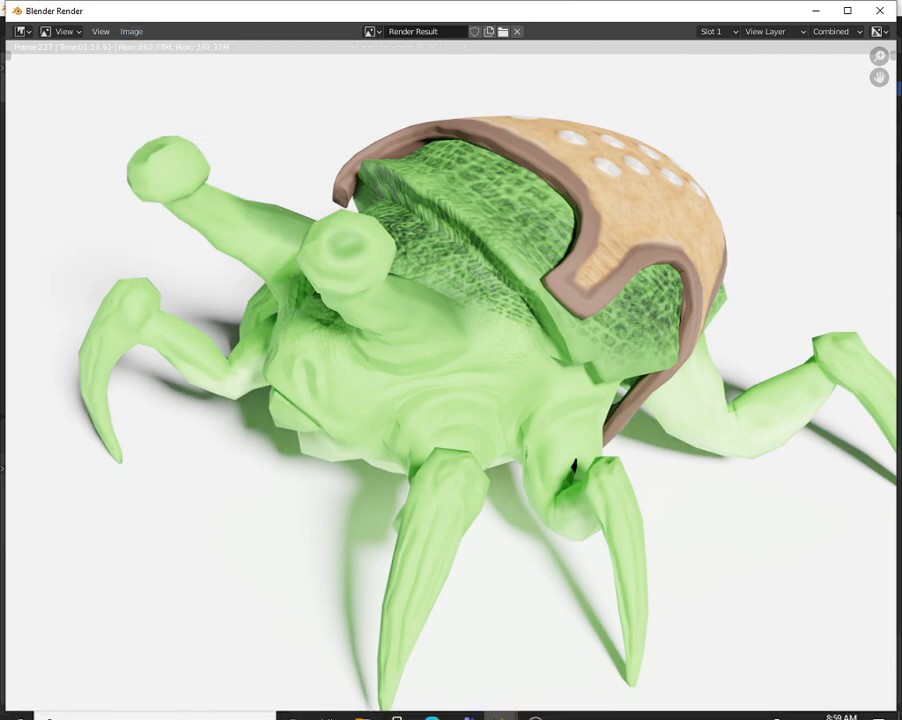
left_click(132, 32)
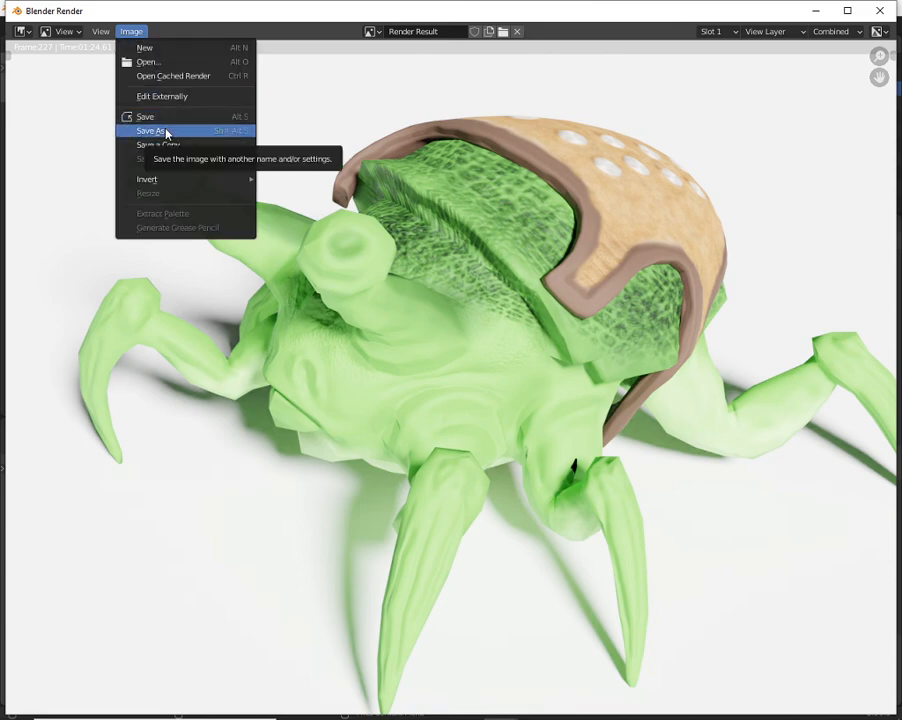